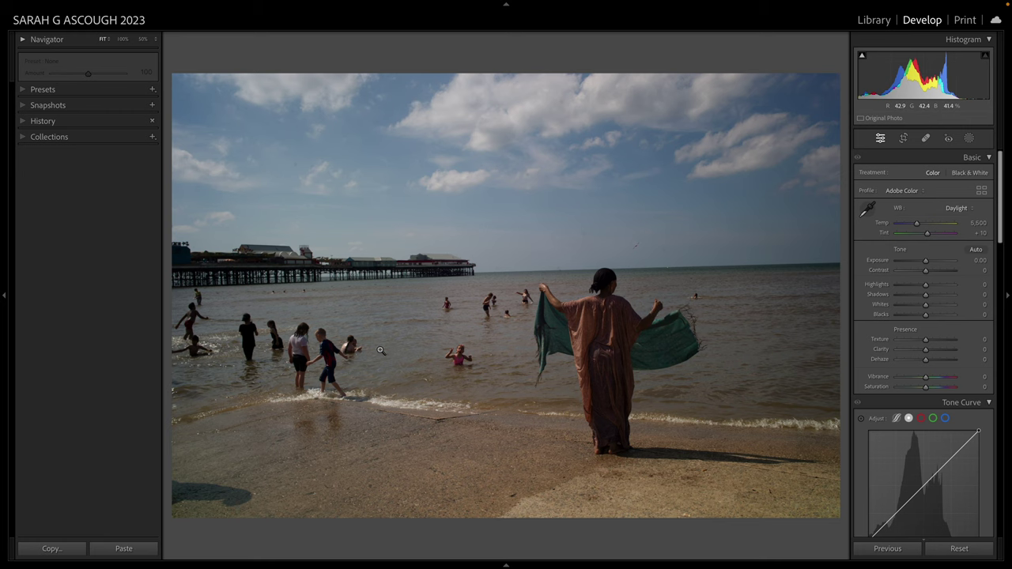
# Straighten the sea horizon by rotating the crop to an angle of 1.17 and apply the crop
pyautogui.click(903, 138)
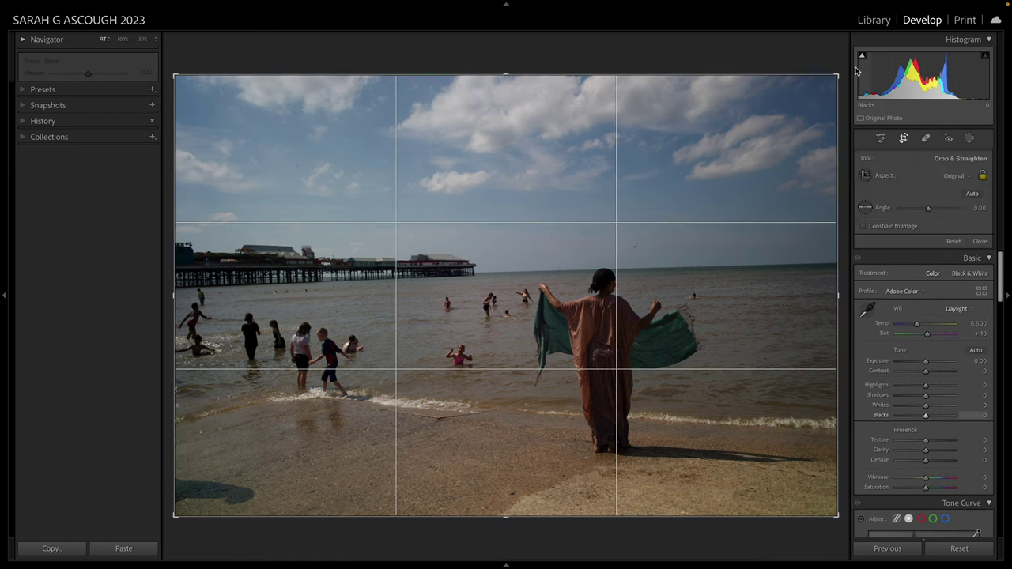
pyautogui.moveTo(841, 61); pyautogui.dragTo(843, 67)
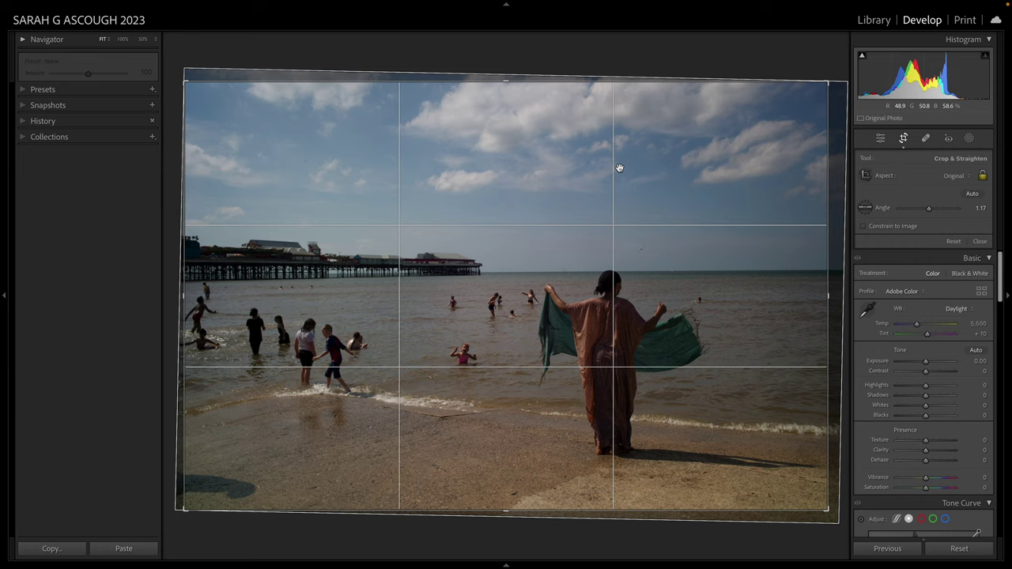
pyautogui.press('Return')
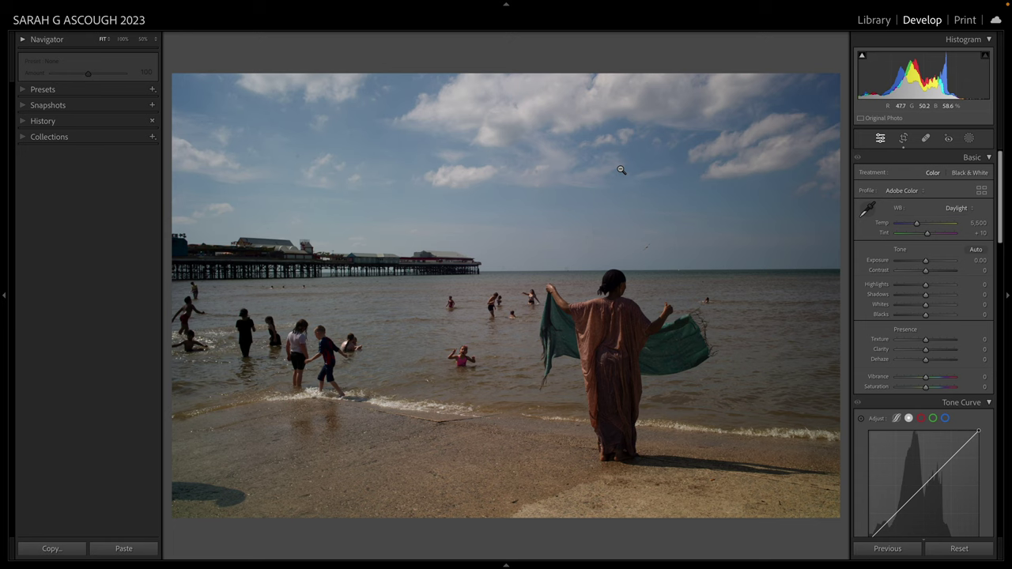
pyautogui.click(905, 139)
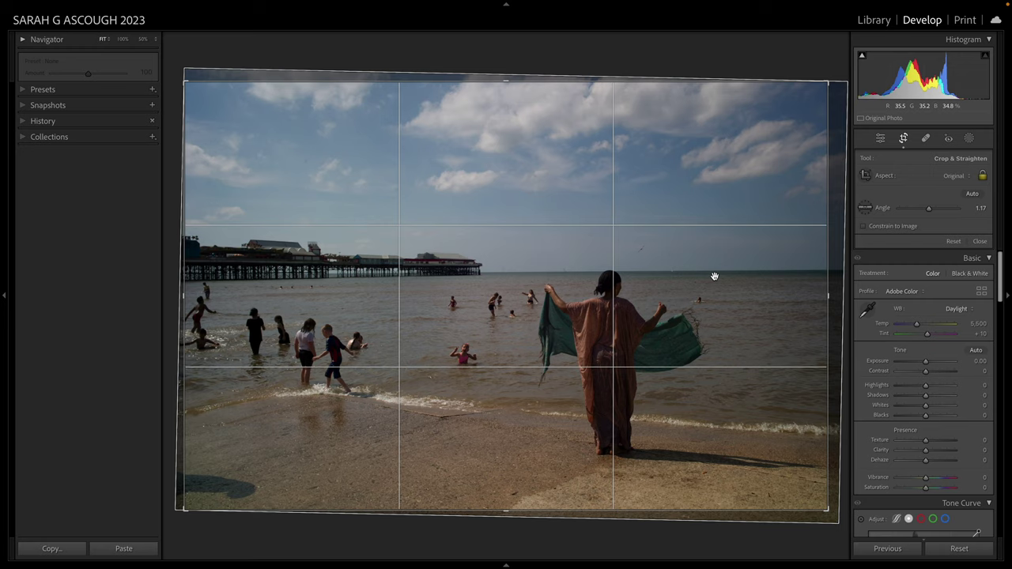
pyautogui.press('r')
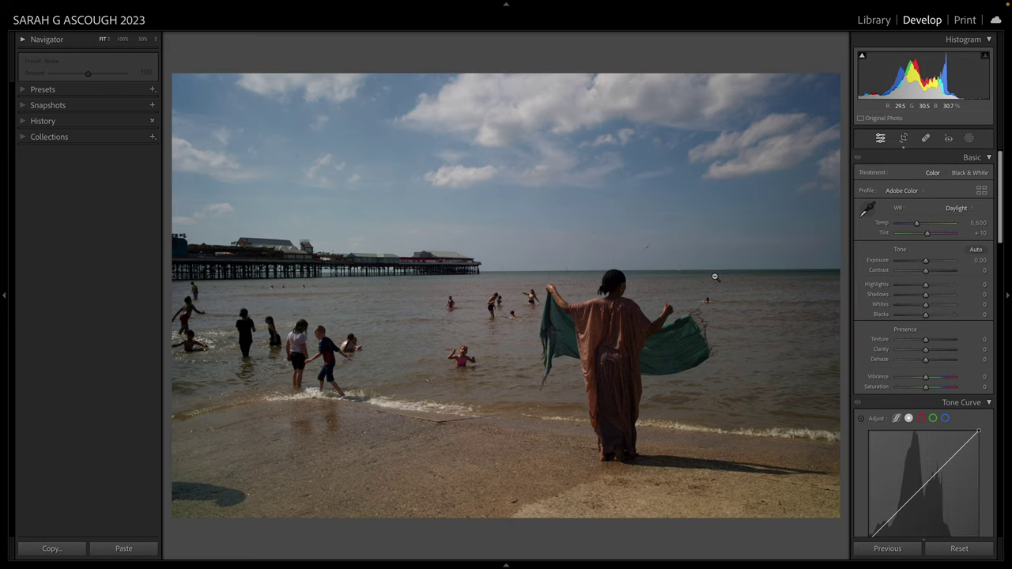
# Compare the Adobe Vivid and Adobe Standard profiles on the photo, ending on Adobe Vivid
pyautogui.click(908, 191)
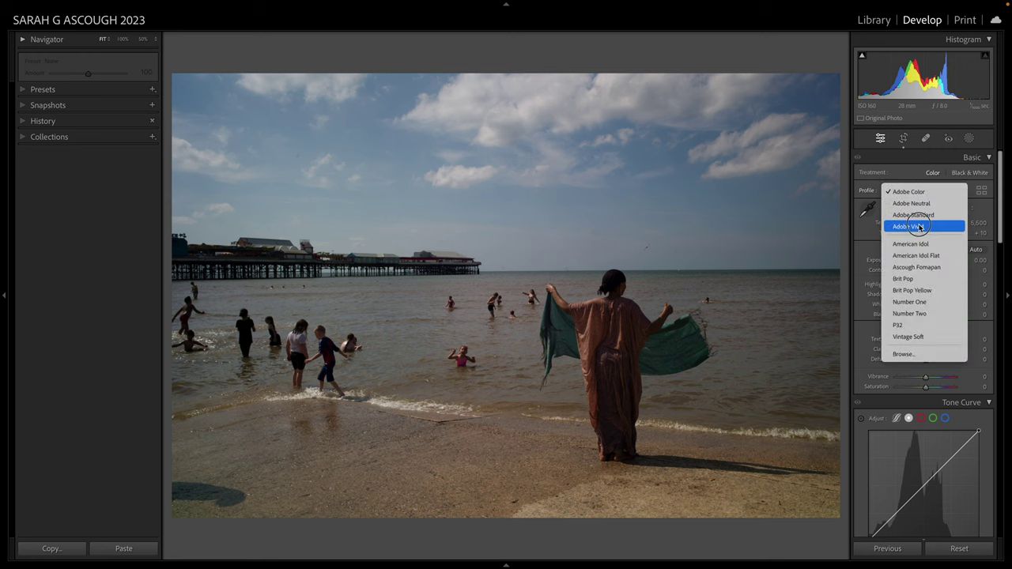
pyautogui.click(917, 227)
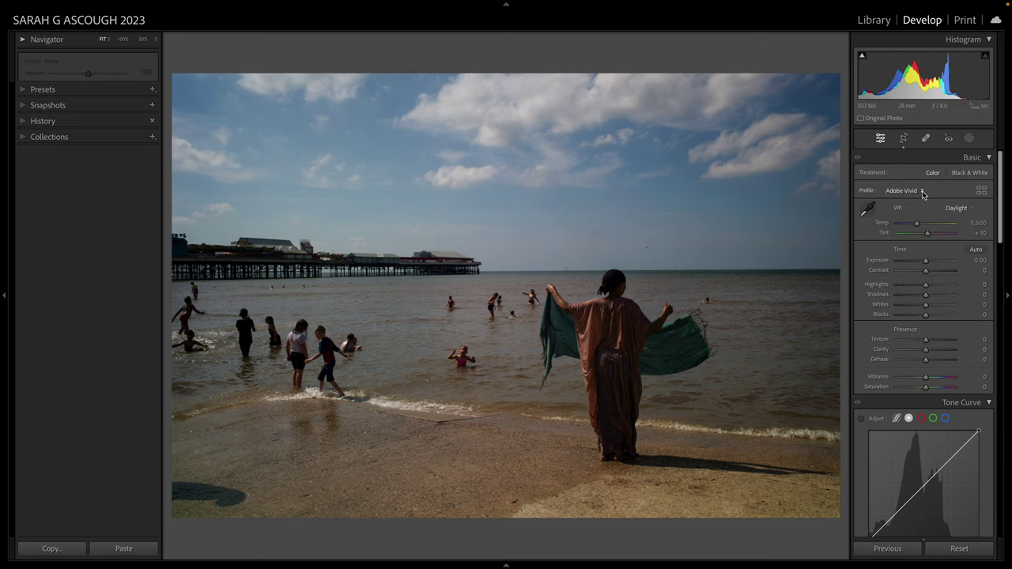
pyautogui.click(923, 195)
pyautogui.click(921, 184)
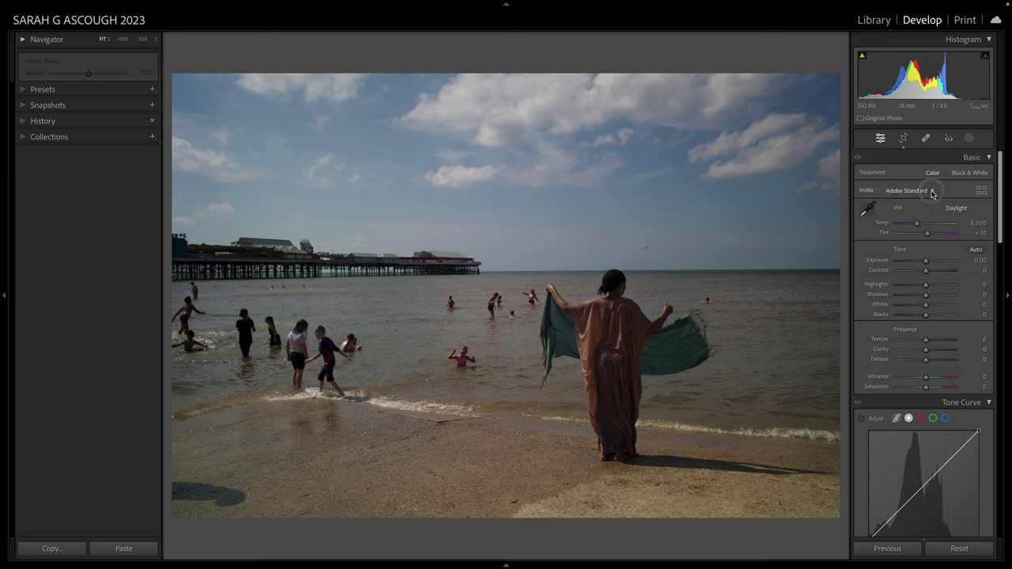
pyautogui.click(921, 190)
pyautogui.click(924, 203)
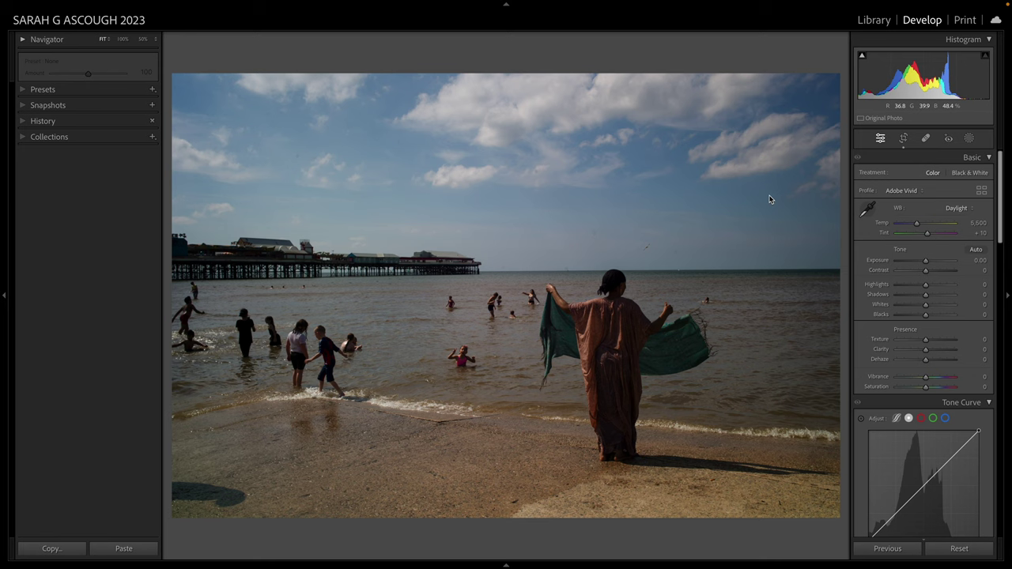
# Try the Adobe Standard profile with a gentle S-shaped tone curve, lowering the shadows from input 74 to output 64 and lifting the highlights
pyautogui.scroll(-3, 906, 370)
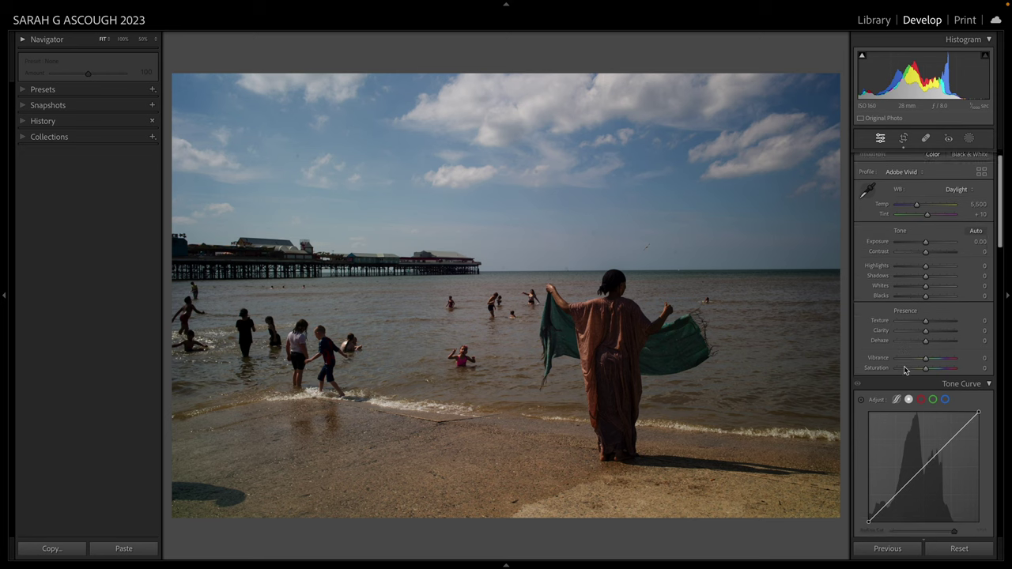
pyautogui.scroll(-2, 904, 367)
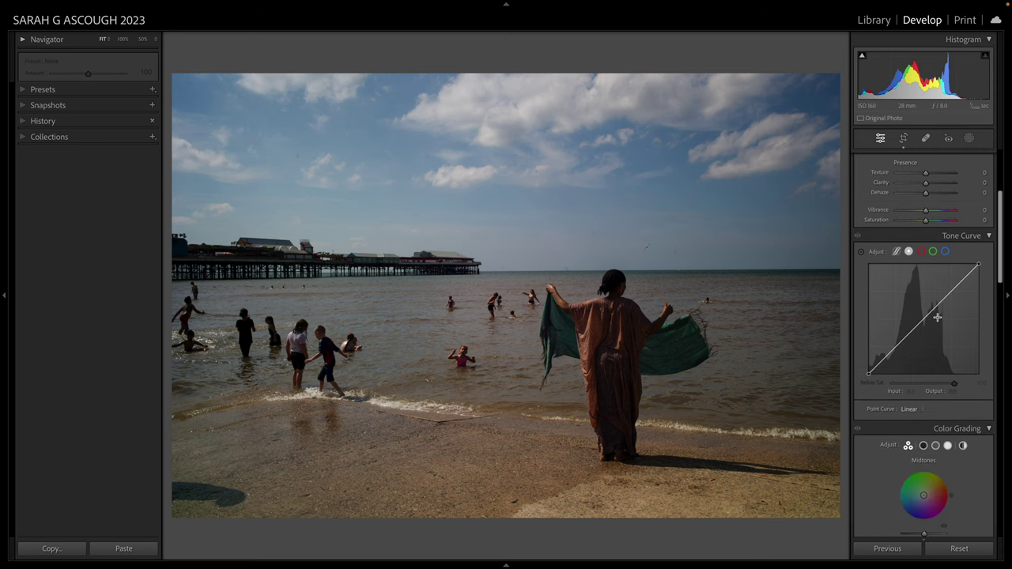
pyautogui.scroll(5, 933, 253)
pyautogui.click(921, 191)
pyautogui.click(925, 183)
pyautogui.scroll(-3, 926, 317)
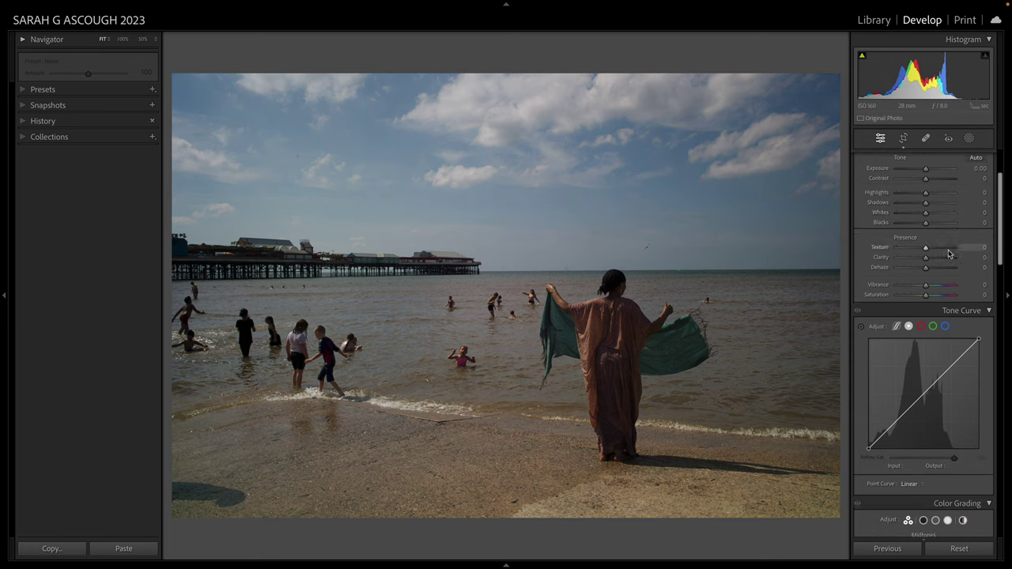
pyautogui.moveTo(898, 401); pyautogui.dragTo(900, 405)
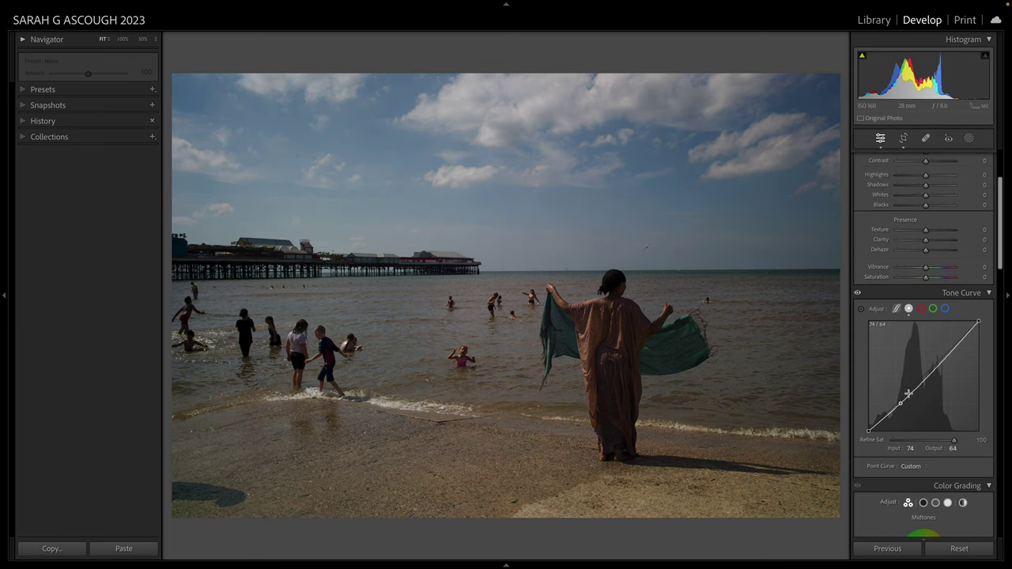
pyautogui.moveTo(944, 358); pyautogui.dragTo(944, 354)
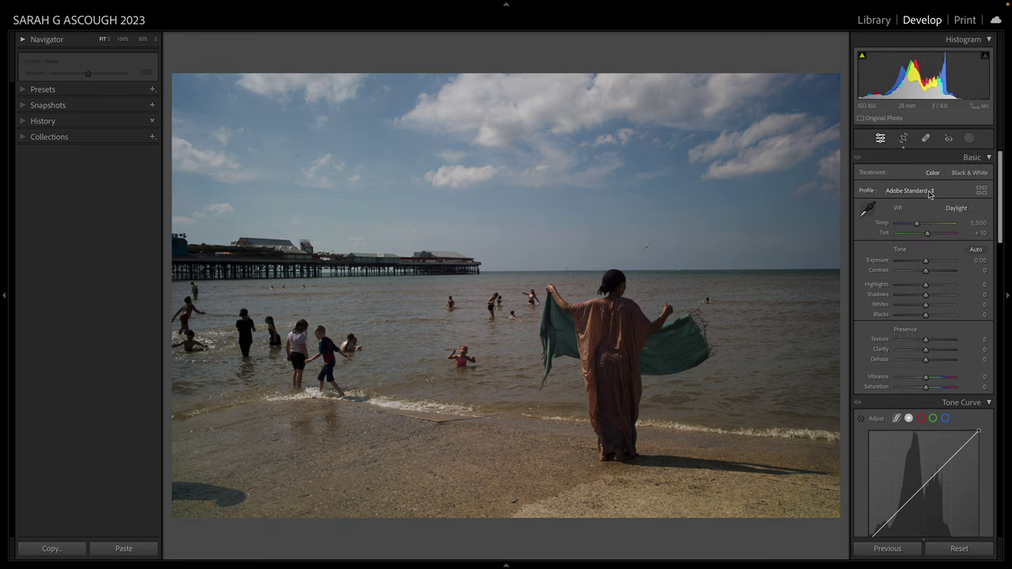
# Set the profile to Adobe Vivid and raise the photo's exposure to +0.65
pyautogui.click(931, 193)
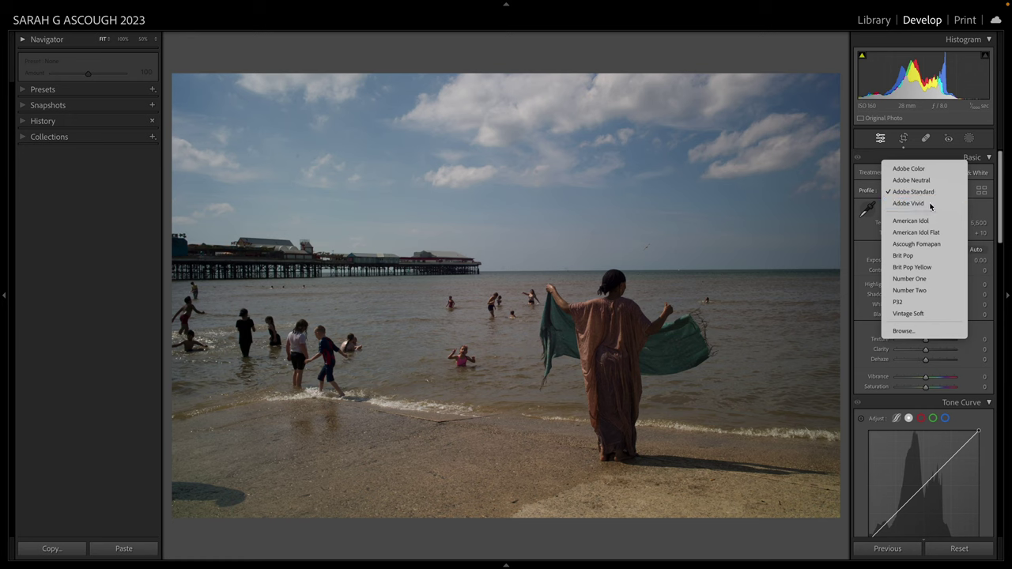
pyautogui.click(929, 207)
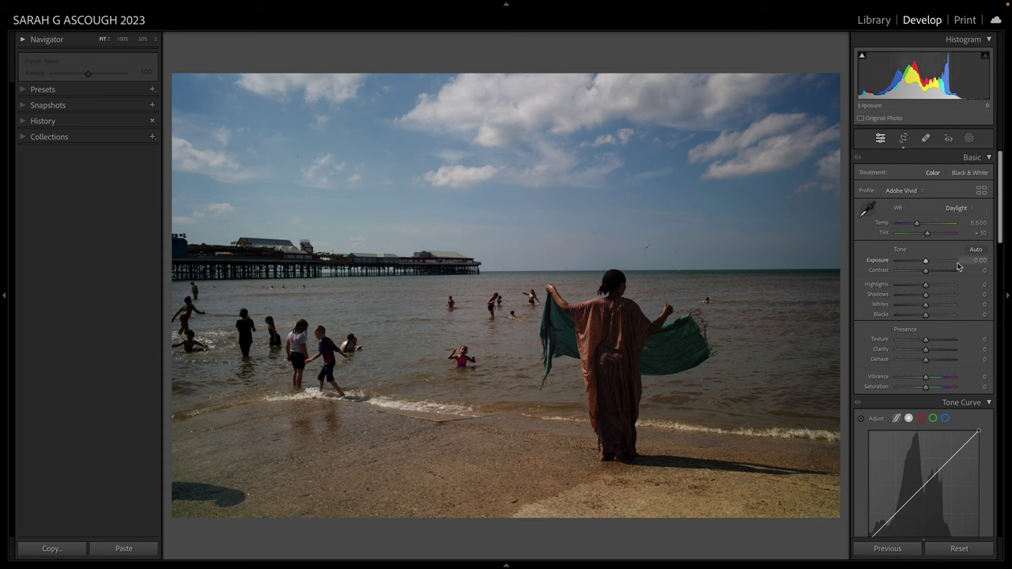
pyautogui.moveTo(934, 266); pyautogui.dragTo(929, 264)
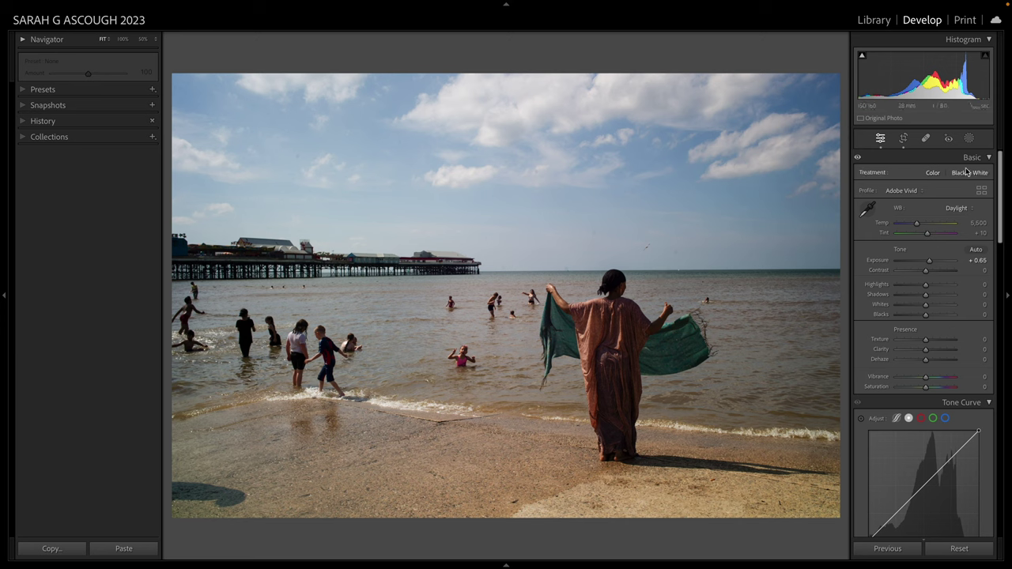
# Create a people mask covering the entire person for Person 1, the woman in the long robe
pyautogui.click(971, 139)
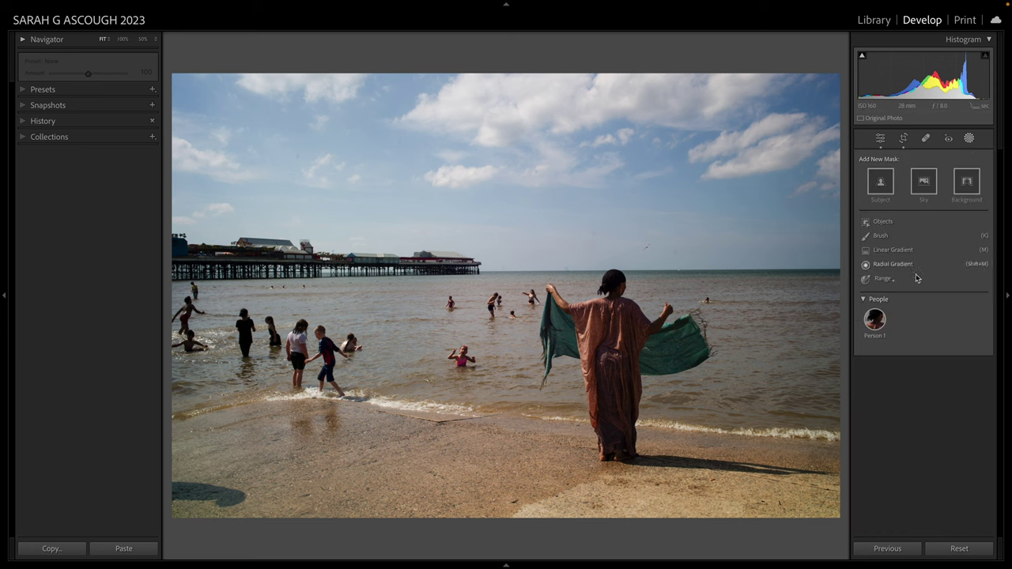
pyautogui.click(879, 319)
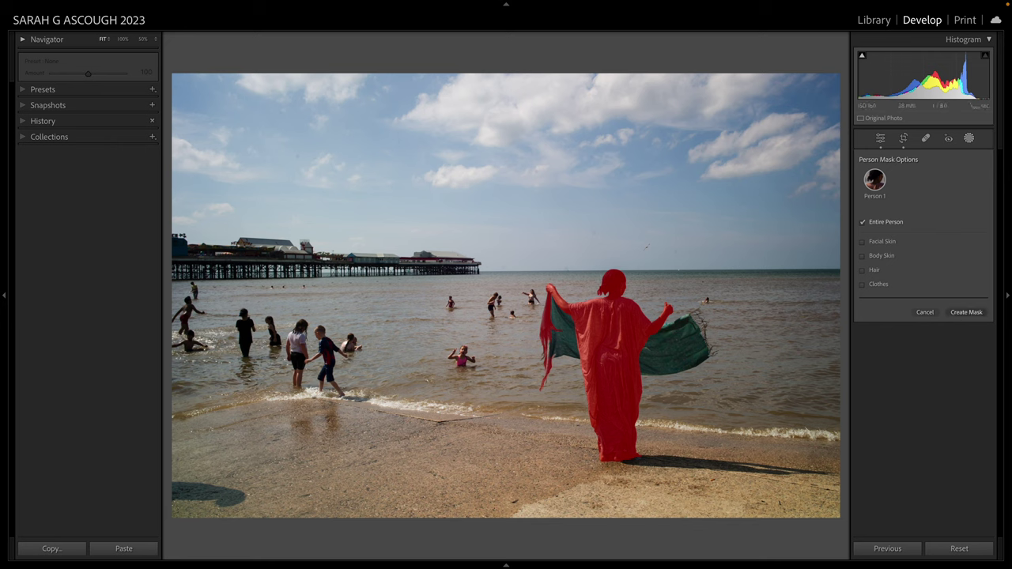
pyautogui.click(967, 312)
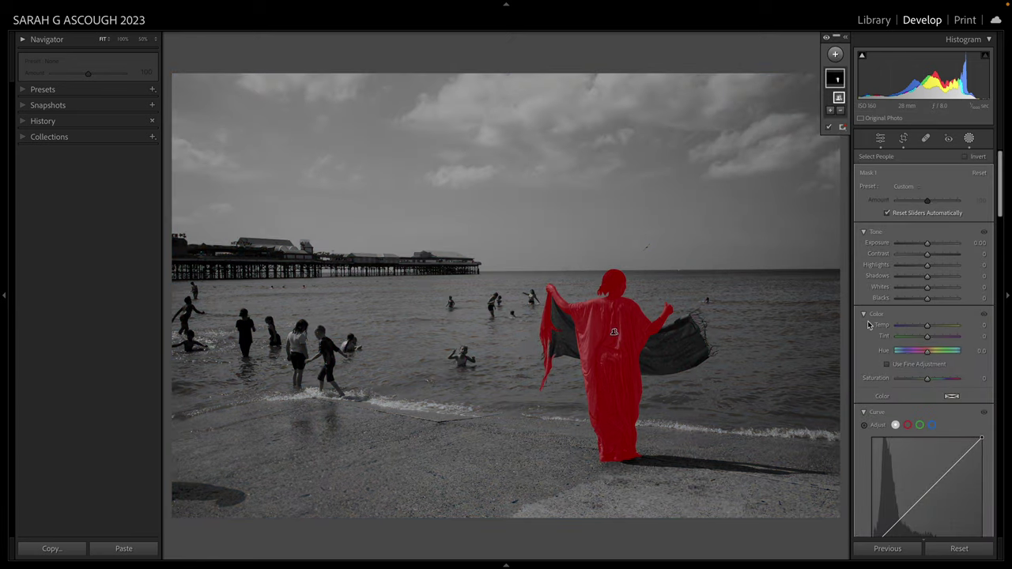
# Brighten the woman's mask with curve points at input 163, output 181 and input 28, output 31, and set Refine Saturation to 0
pyautogui.press('z')
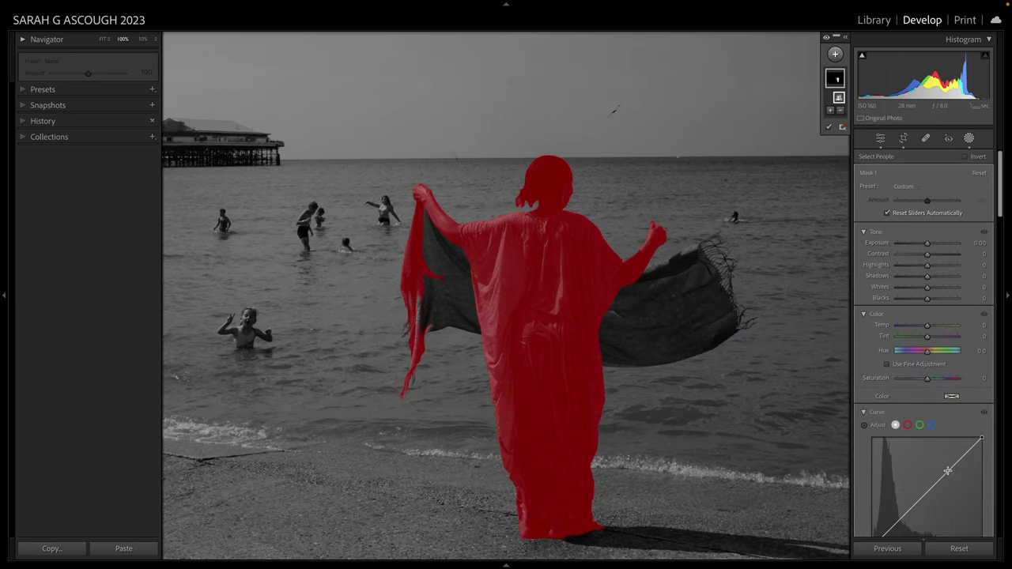
pyautogui.scroll(-3, 951, 473)
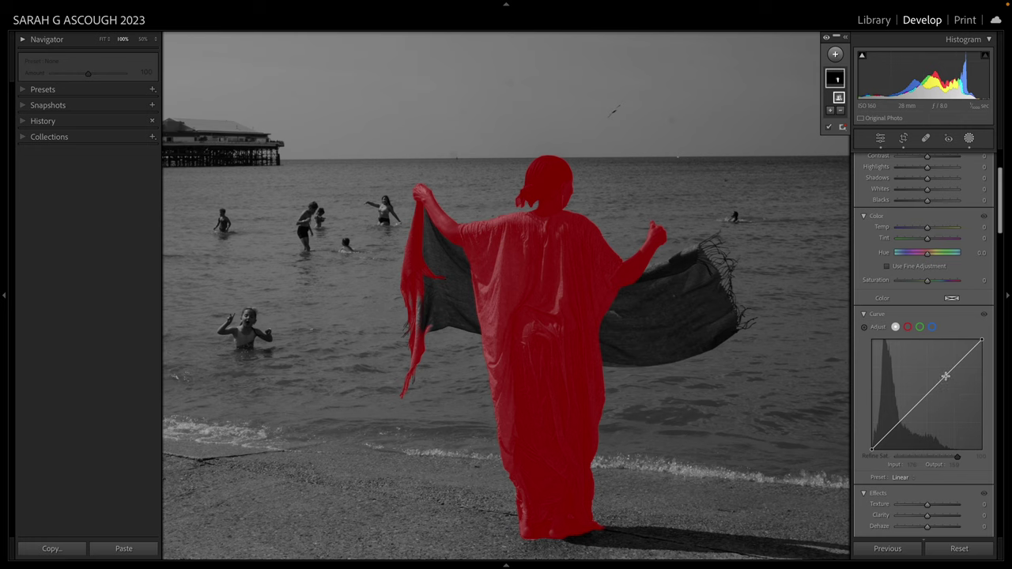
pyautogui.click(945, 376)
pyautogui.moveTo(947, 379); pyautogui.dragTo(943, 373)
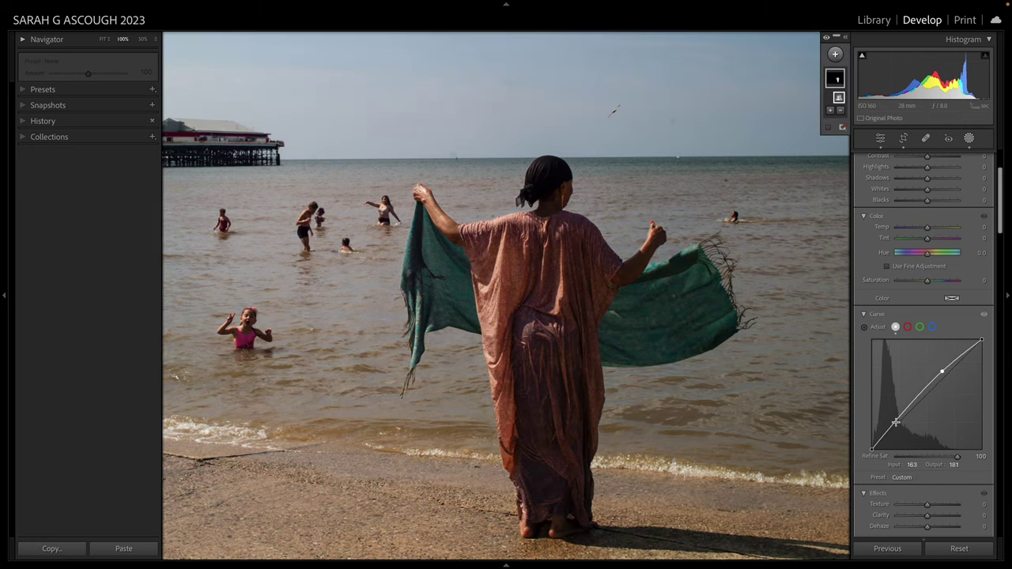
pyautogui.click(897, 423)
pyautogui.moveTo(897, 425); pyautogui.dragTo(883, 438)
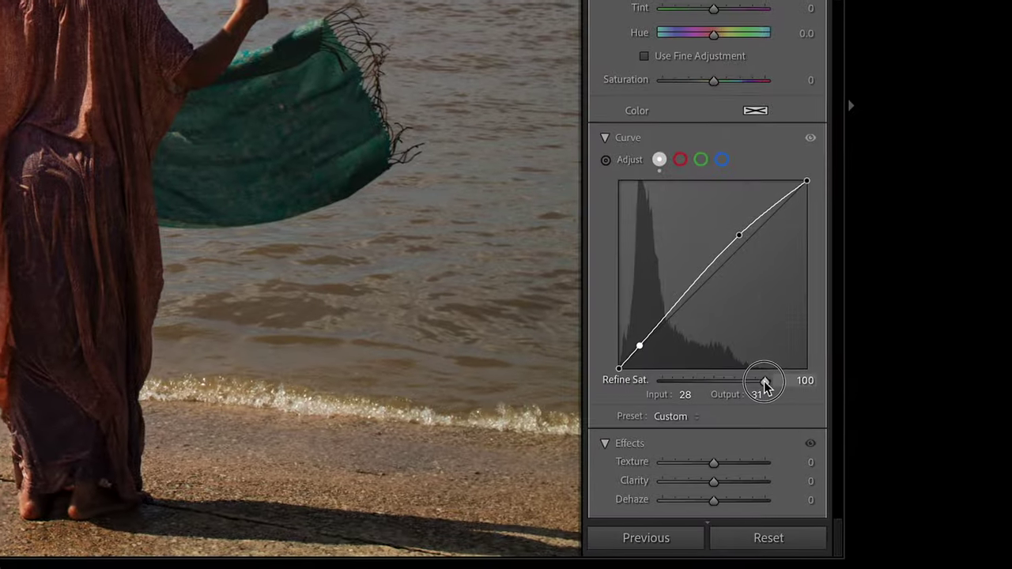
pyautogui.moveTo(765, 385); pyautogui.dragTo(635, 386)
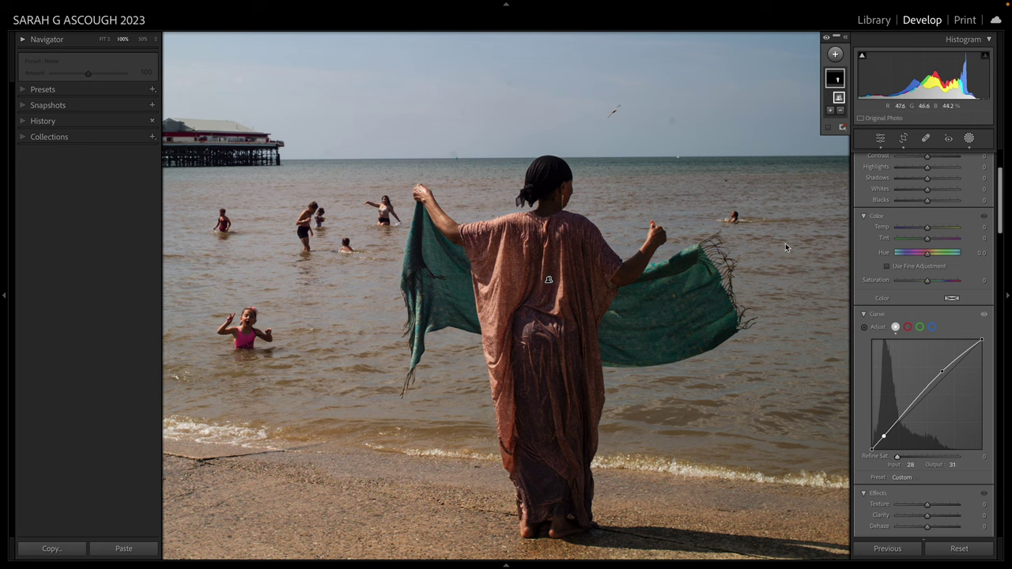
# Add an object mask by brushing over the part of the green shawl on the woman's right side and show its overlay
pyautogui.click(836, 54)
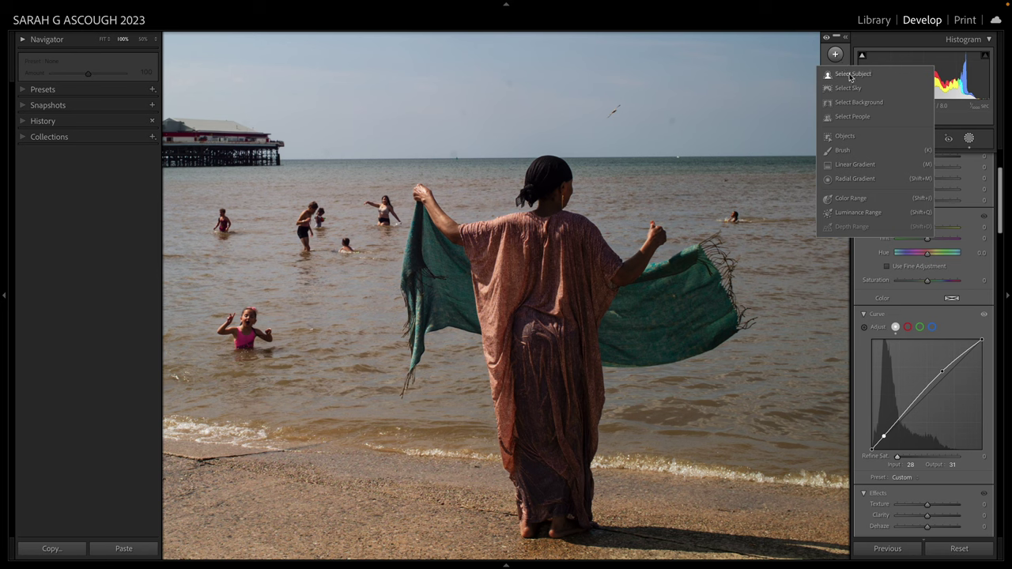
pyautogui.click(845, 136)
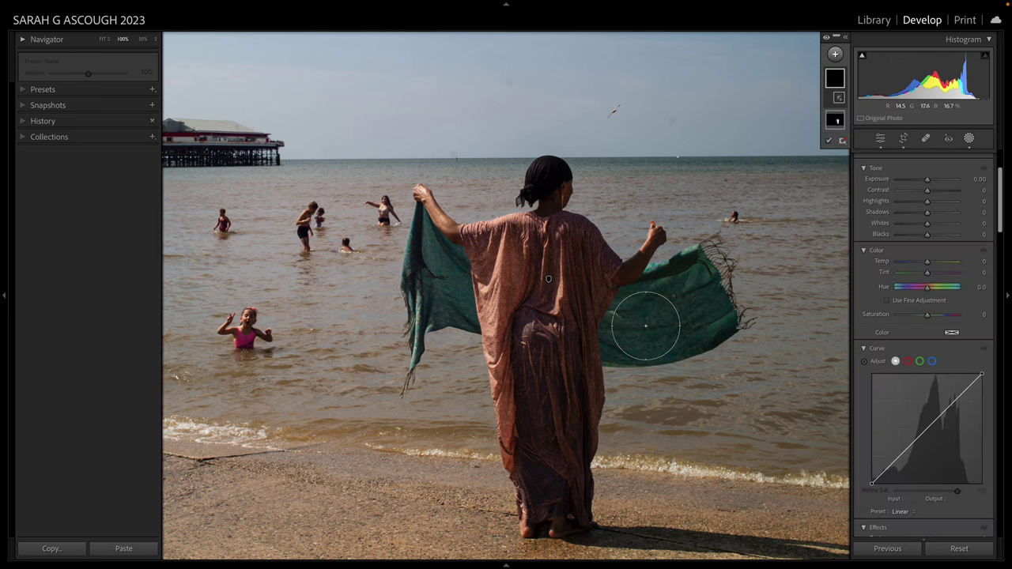
pyautogui.moveTo(618, 341)
pyautogui.mouseDown()
pyautogui.moveTo(691, 337)
pyautogui.moveTo(716, 289)
pyautogui.moveTo(712, 264)
pyautogui.moveTo(638, 315)
pyautogui.mouseUp()
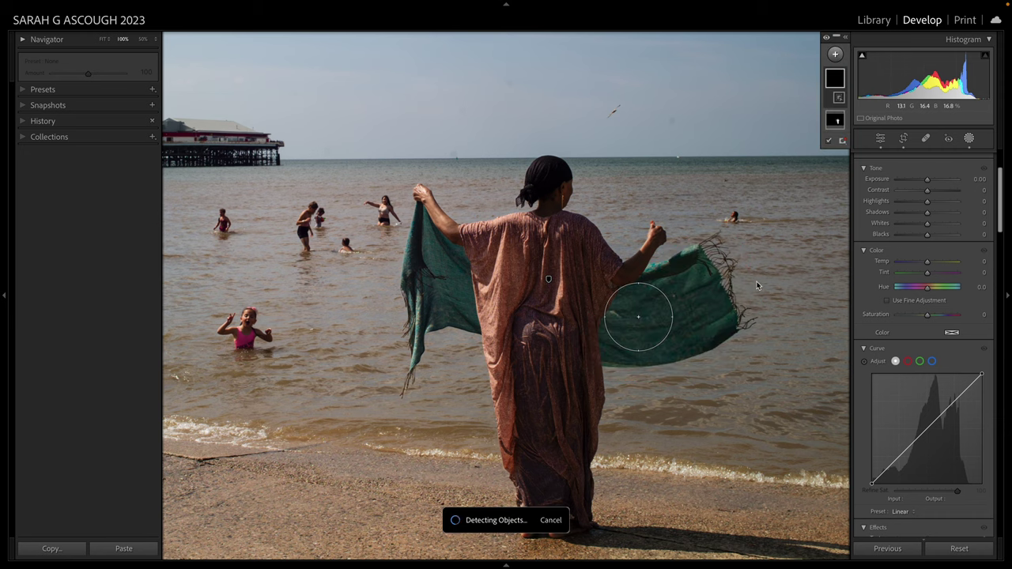
pyautogui.press('o')
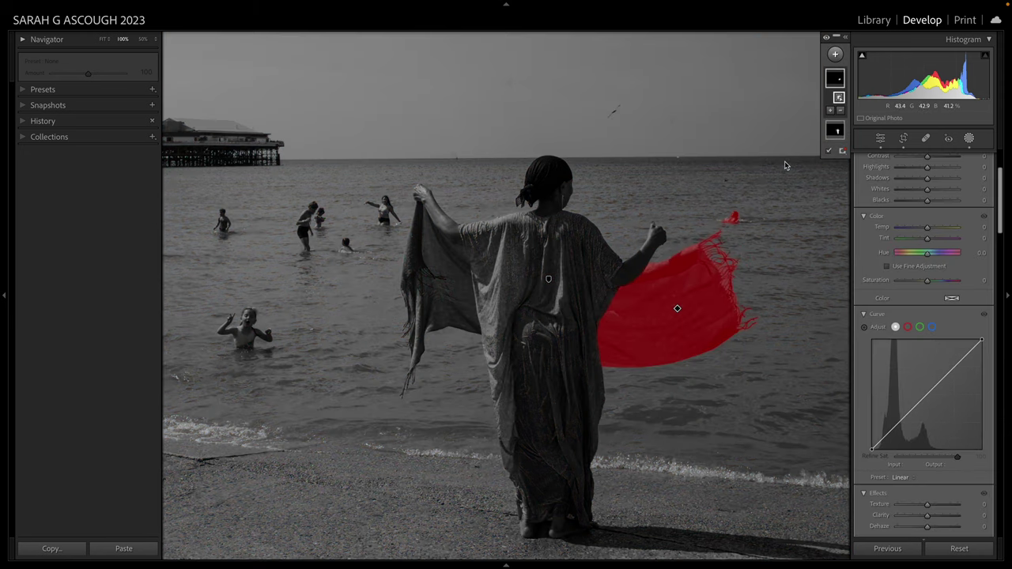
# Subtract the distant swimmer above the shawl's fringe from the shawl mask with a brush
pyautogui.click(840, 110)
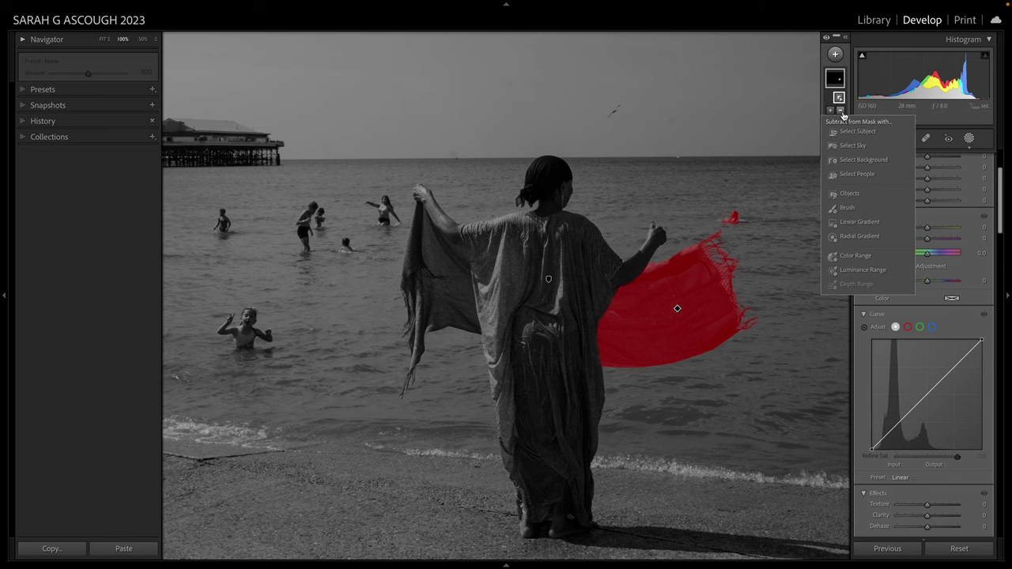
pyautogui.click(848, 207)
pyautogui.scroll(-5, 759, 213)
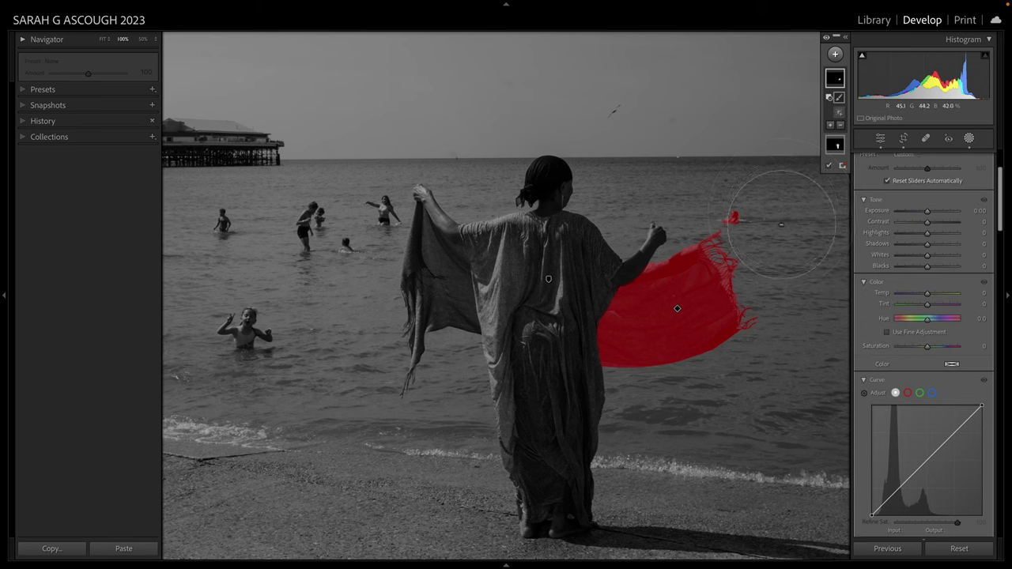
pyautogui.click(732, 216)
pyautogui.moveTo(734, 216)
pyautogui.mouseDown()
pyautogui.moveTo(716, 213)
pyautogui.moveTo(741, 215)
pyautogui.mouseUp()
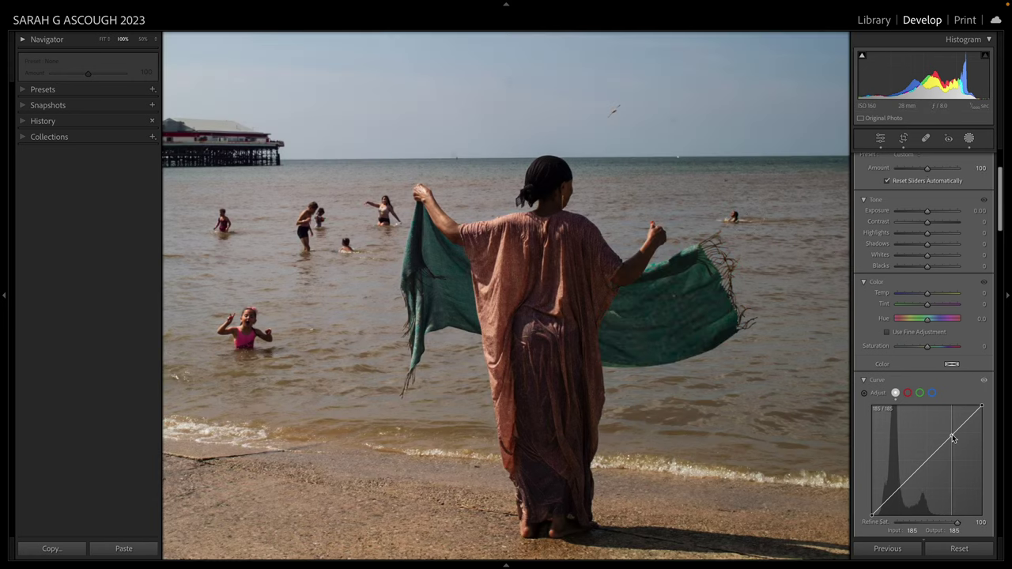
# Brighten the shawl mask's curve by lifting a highlight point and a shadow point at input 49, output 61
pyautogui.moveTo(953, 438); pyautogui.dragTo(951, 434)
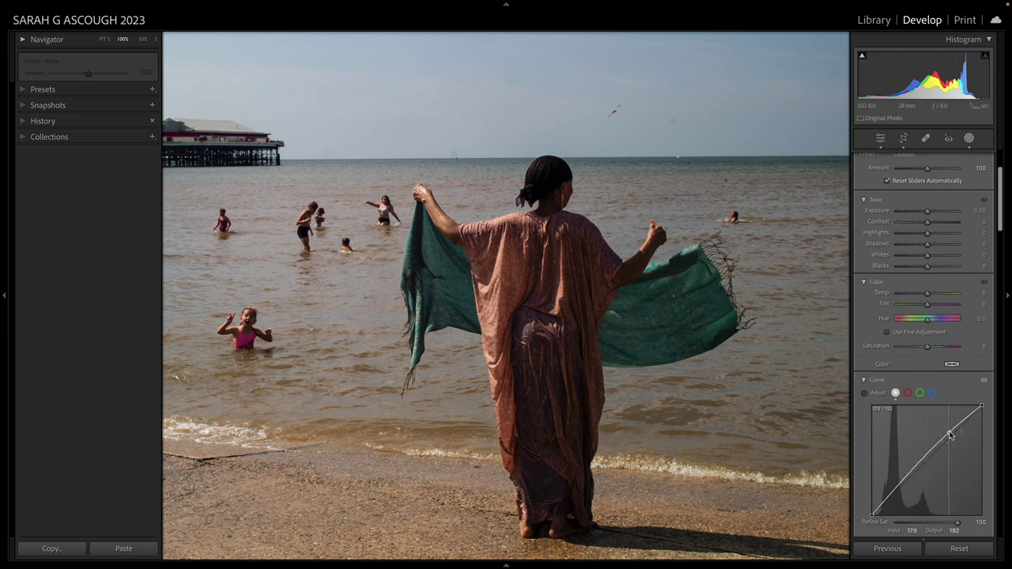
pyautogui.click(894, 495)
pyautogui.moveTo(948, 437); pyautogui.dragTo(945, 432)
pyautogui.moveTo(896, 493); pyautogui.dragTo(894, 492)
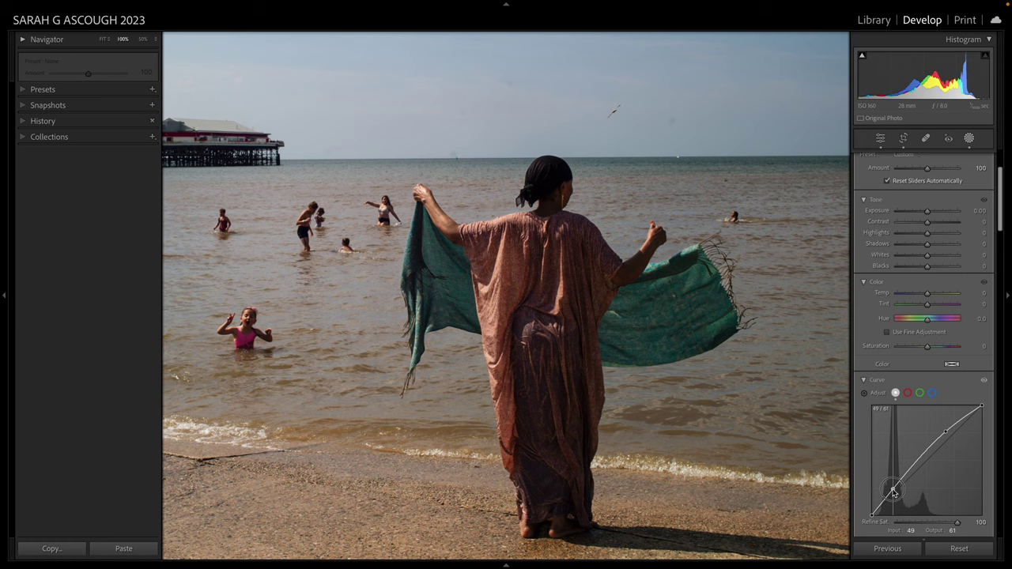
pyautogui.moveTo(894, 492); pyautogui.dragTo(893, 490)
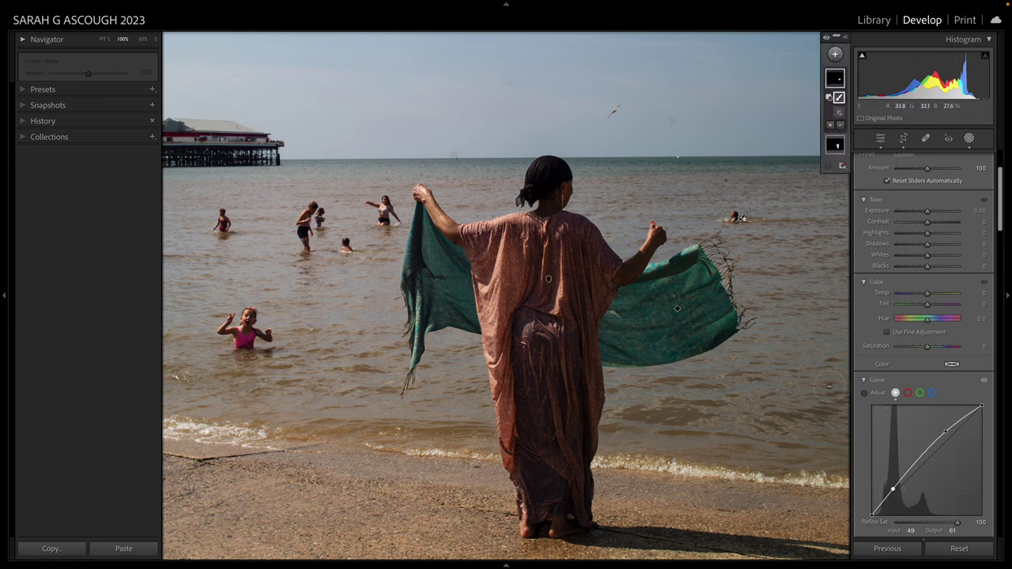
# Add the part of the green shawl on the woman's left-hand side to the shawl mask with an object selection
pyautogui.scroll(-4, 947, 384)
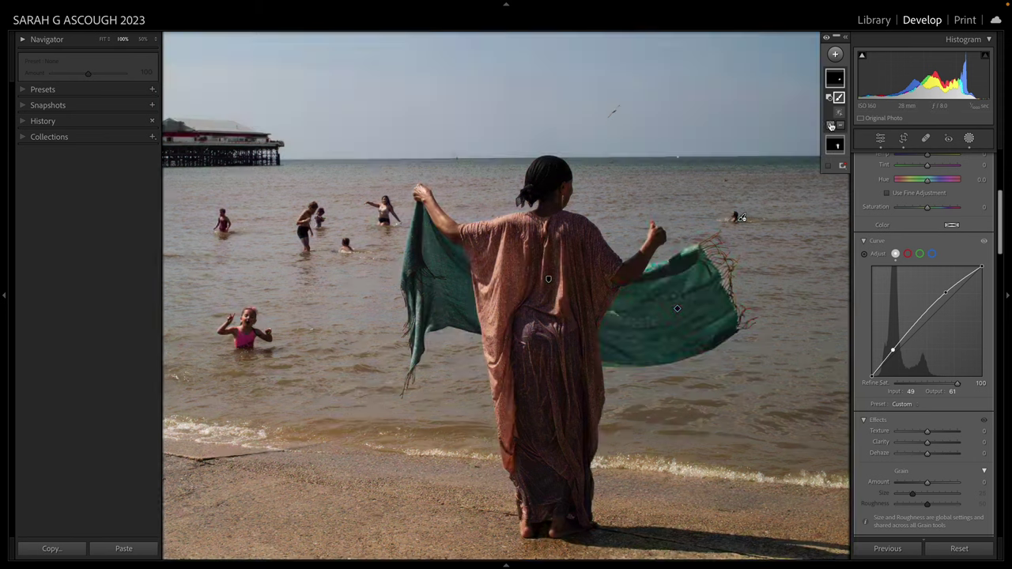
pyautogui.click(831, 125)
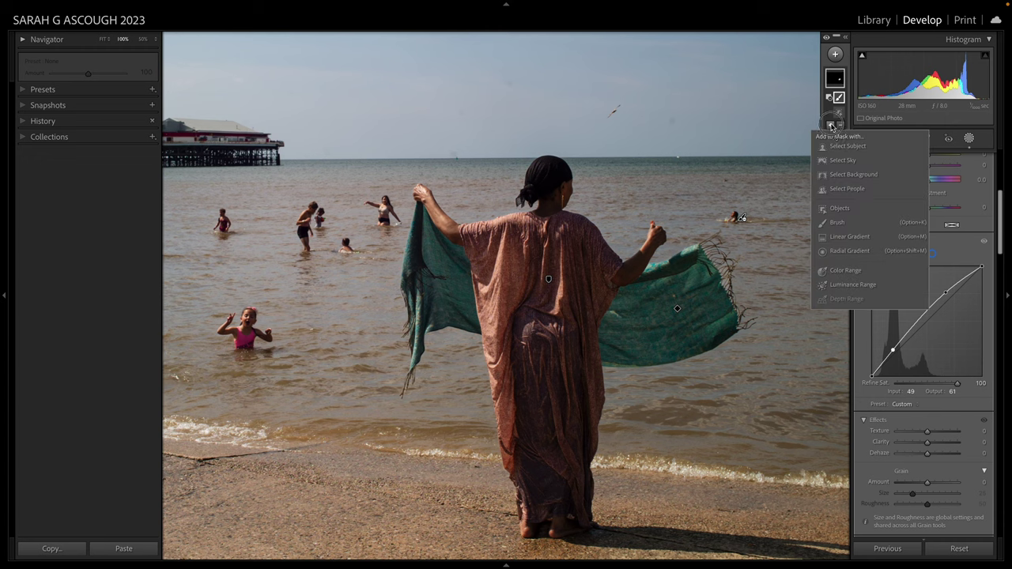
pyautogui.click(840, 208)
pyautogui.moveTo(442, 325)
pyautogui.mouseDown()
pyautogui.moveTo(444, 281)
pyautogui.moveTo(415, 248)
pyautogui.moveTo(421, 353)
pyautogui.mouseUp()
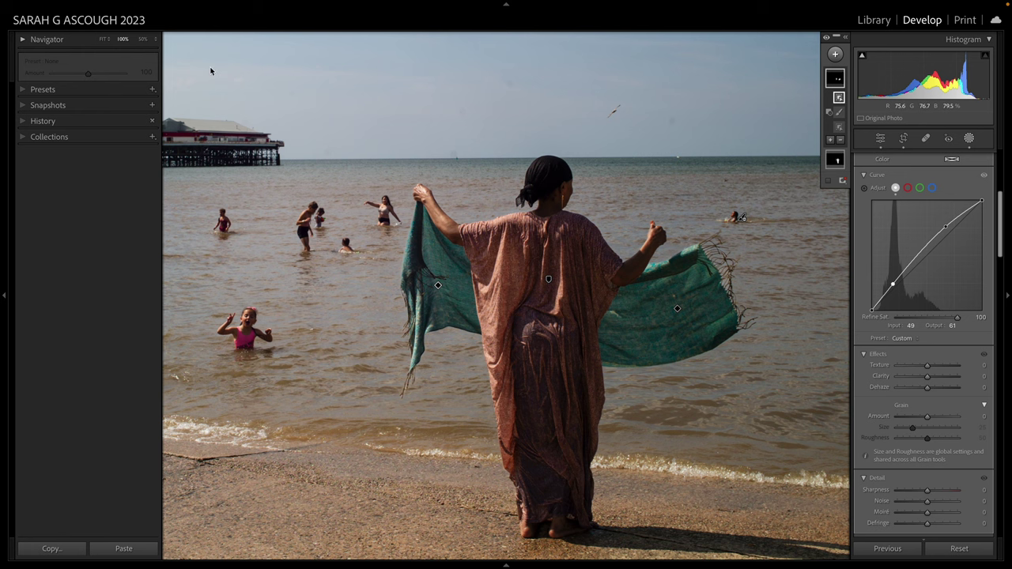
# Create a sky mask and darken it with curve points at input 174, output 154 and input 60, output 42
pyautogui.click(103, 41)
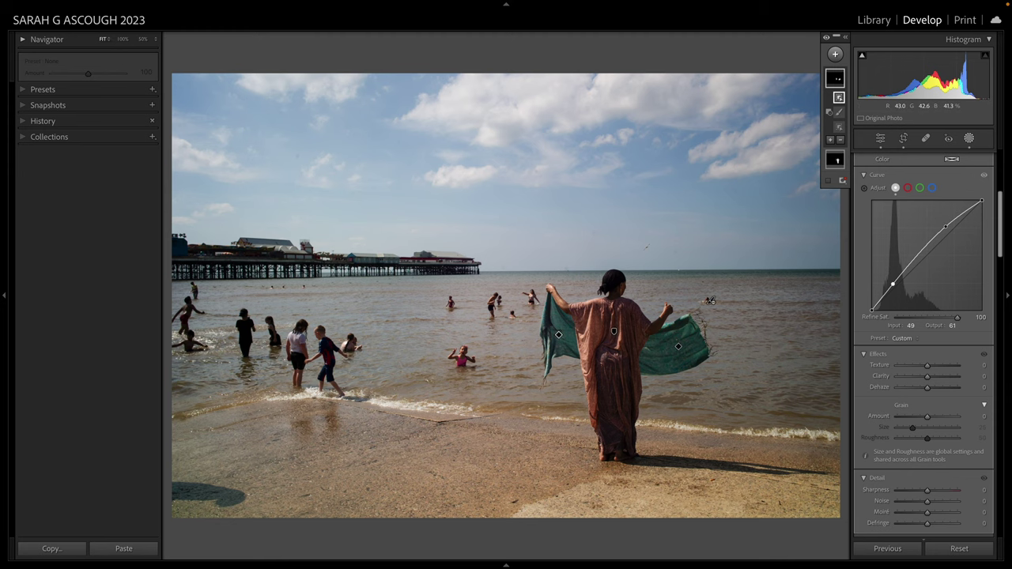
pyautogui.click(835, 53)
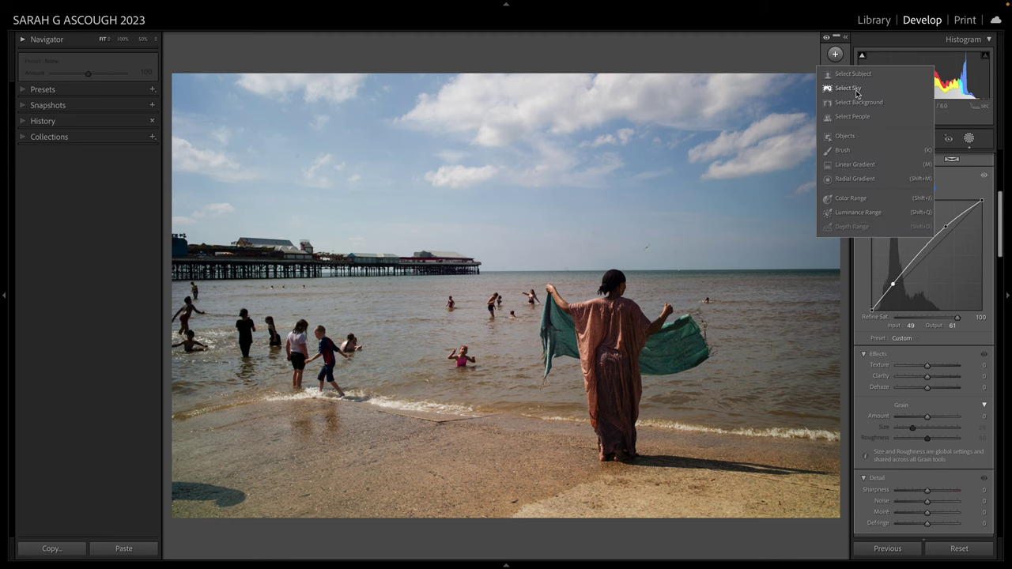
pyautogui.click(862, 89)
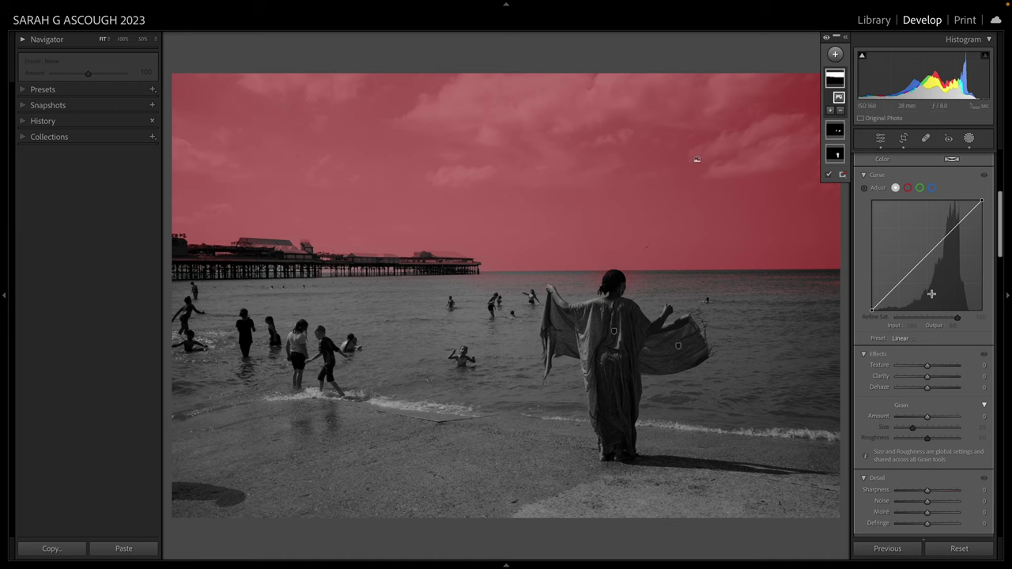
pyautogui.moveTo(943, 249); pyautogui.dragTo(948, 244)
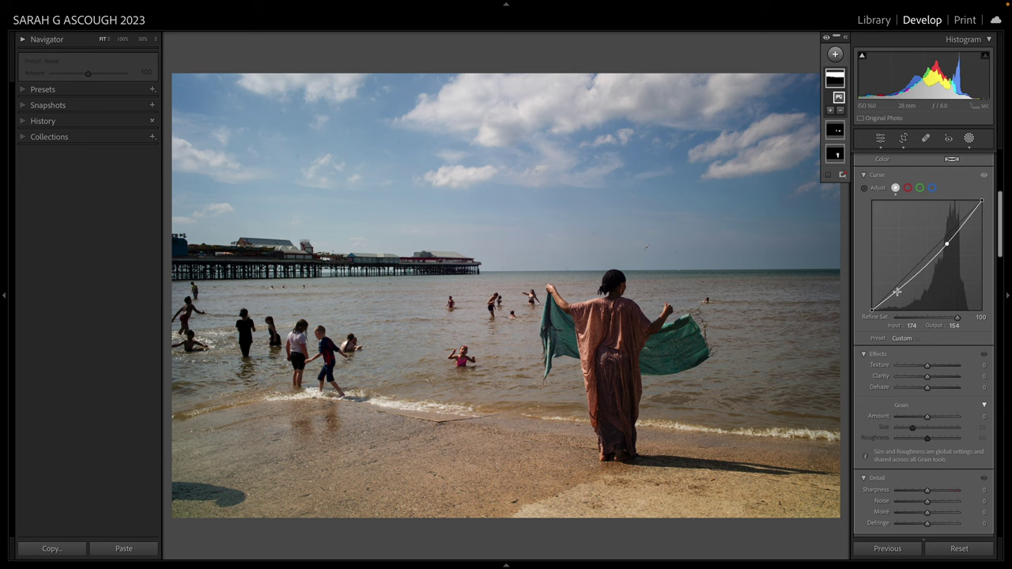
pyautogui.moveTo(898, 293); pyautogui.dragTo(898, 292)
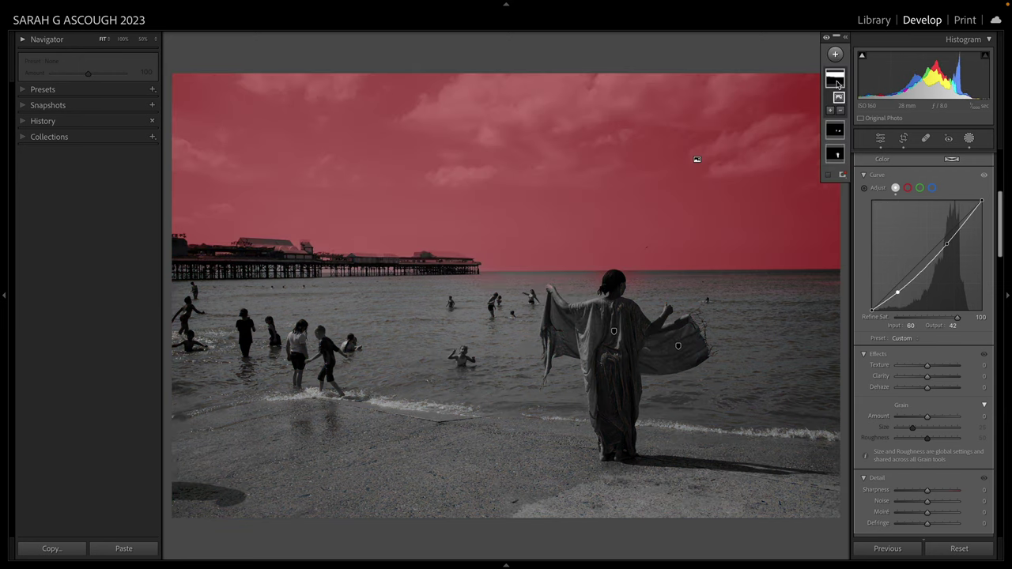
# Intersect the sky mask with a linear gradient running from the upper clouds down to the horizon
pyautogui.rightClick(840, 89)
pyautogui.moveTo(874, 133)
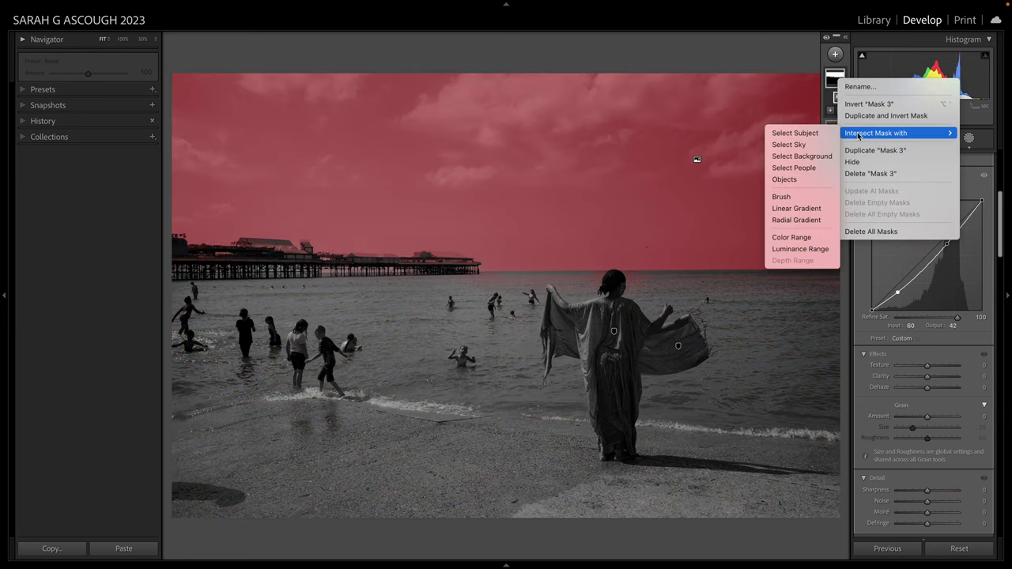
pyautogui.click(799, 208)
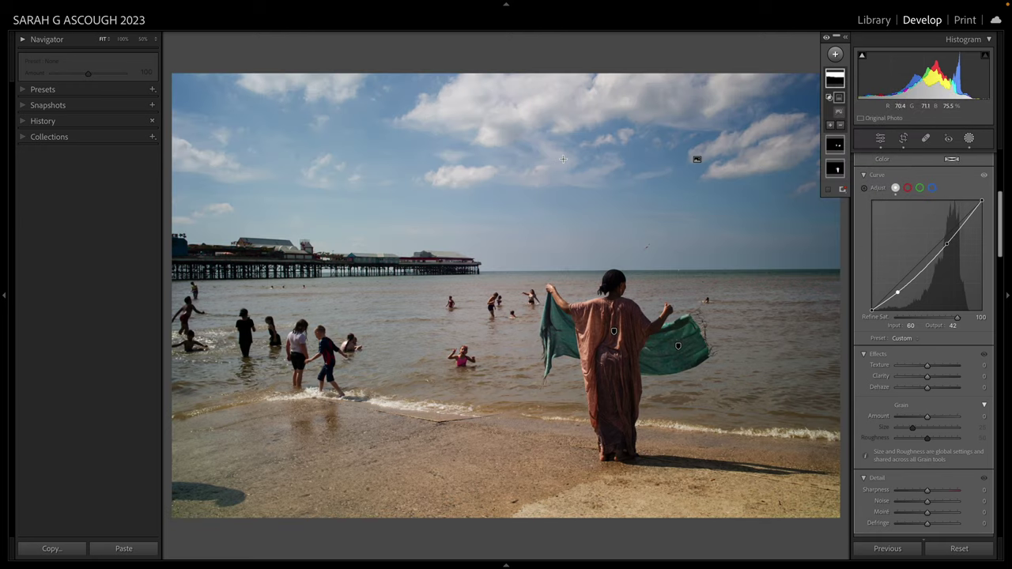
pyautogui.moveTo(567, 144); pyautogui.dragTo(585, 270)
# Paint a new brush mask of size 25 over the clouds in the sky's upper-right corner
pyautogui.click(880, 137)
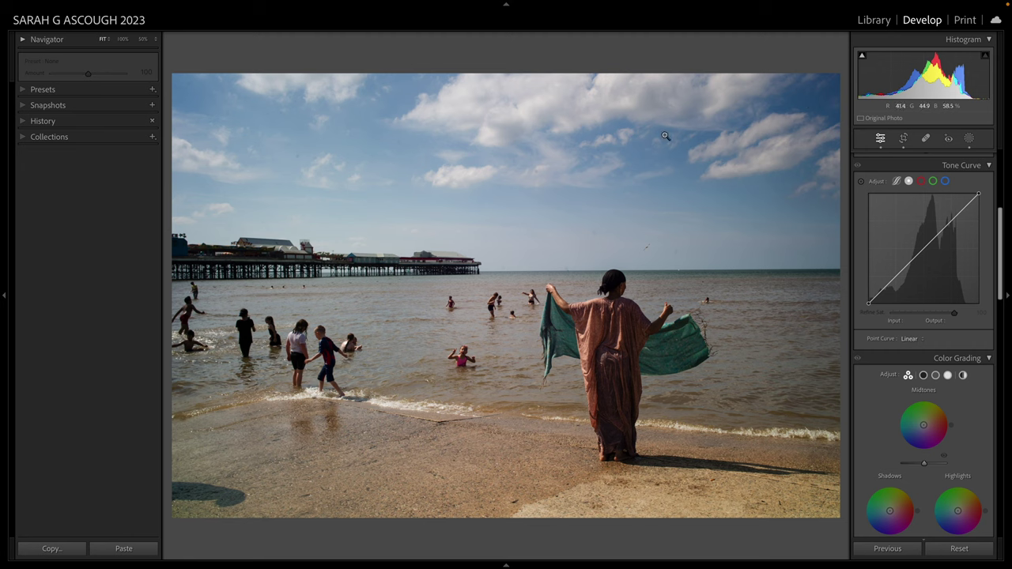
pyautogui.press('k')
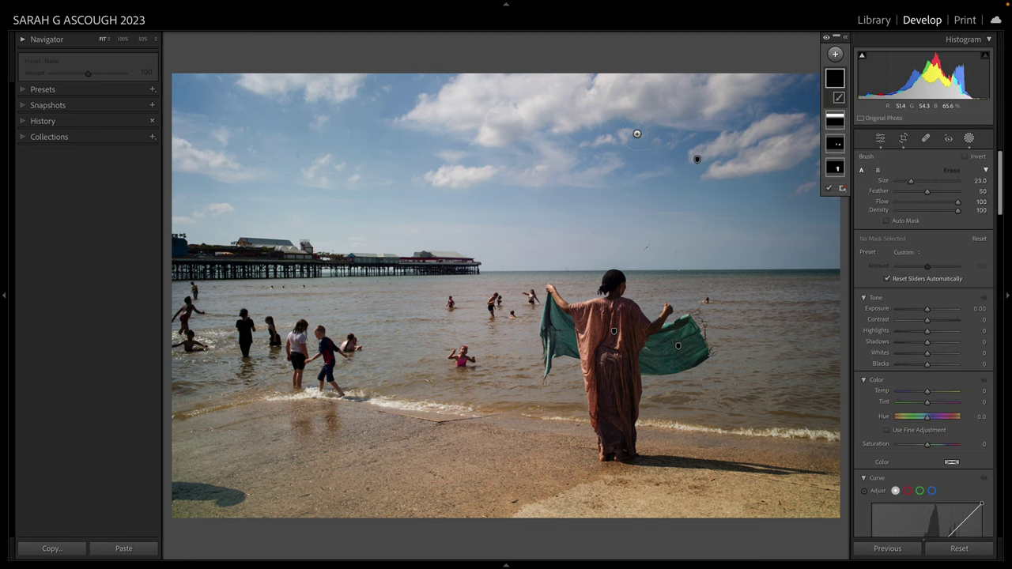
pyautogui.scroll(1, 612, 147)
pyautogui.moveTo(692, 124)
pyautogui.mouseDown()
pyautogui.moveTo(838, 95)
pyautogui.moveTo(842, 147)
pyautogui.moveTo(797, 135)
pyautogui.mouseUp()
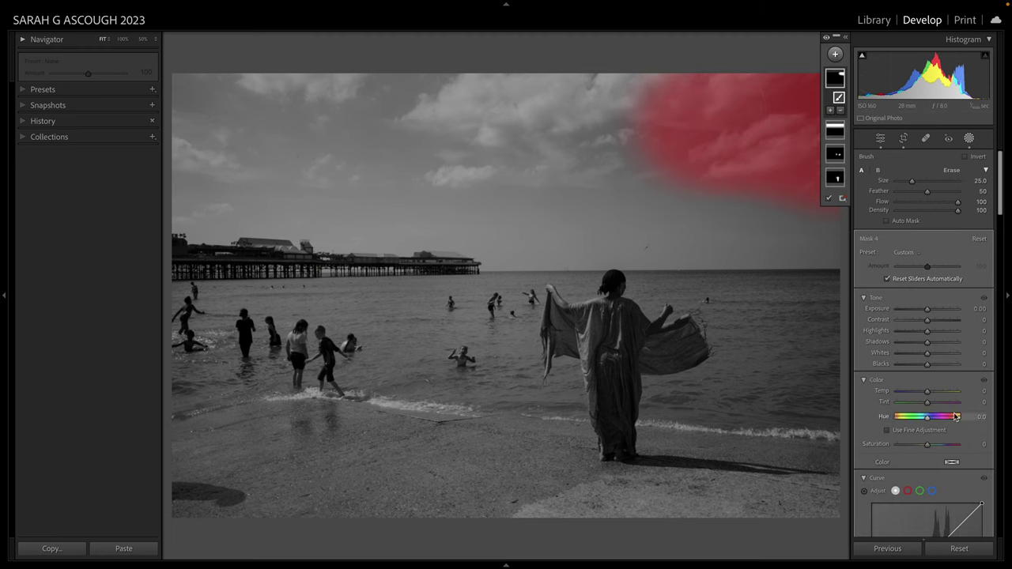
# Lift the cloud mask's curve at input 143, output 156, and set Refine Saturation to 0 and Saturation to -23
pyautogui.scroll(-5, 949, 396)
pyautogui.click(936, 368)
pyautogui.moveTo(935, 369); pyautogui.dragTo(935, 363)
pyautogui.moveTo(957, 437); pyautogui.dragTo(897, 437)
pyautogui.moveTo(928, 260); pyautogui.dragTo(920, 263)
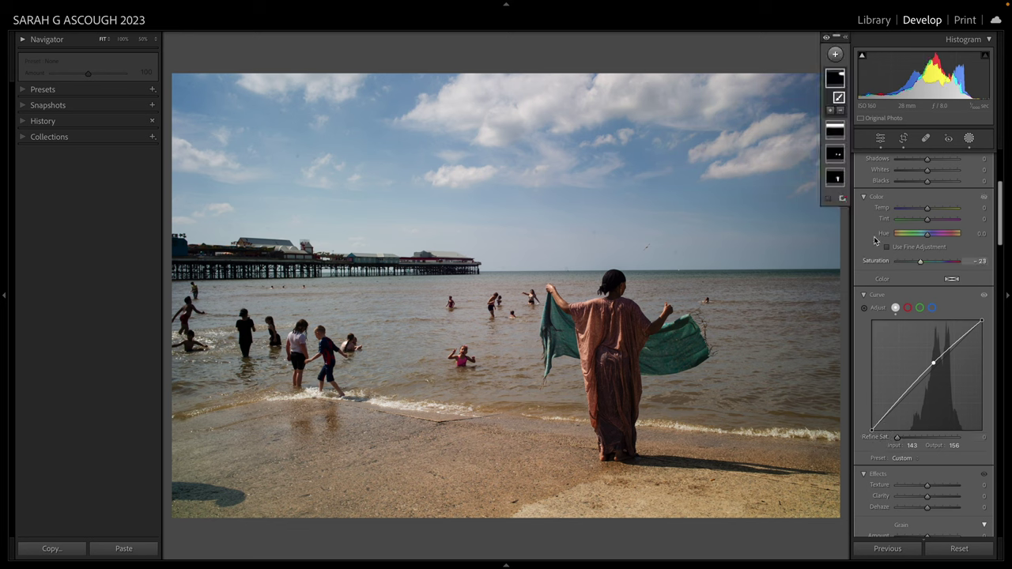
# Paint a new brush mask over the wet beach foreground and set its Shadows to -46 and Whites to 38
pyautogui.click(692, 125)
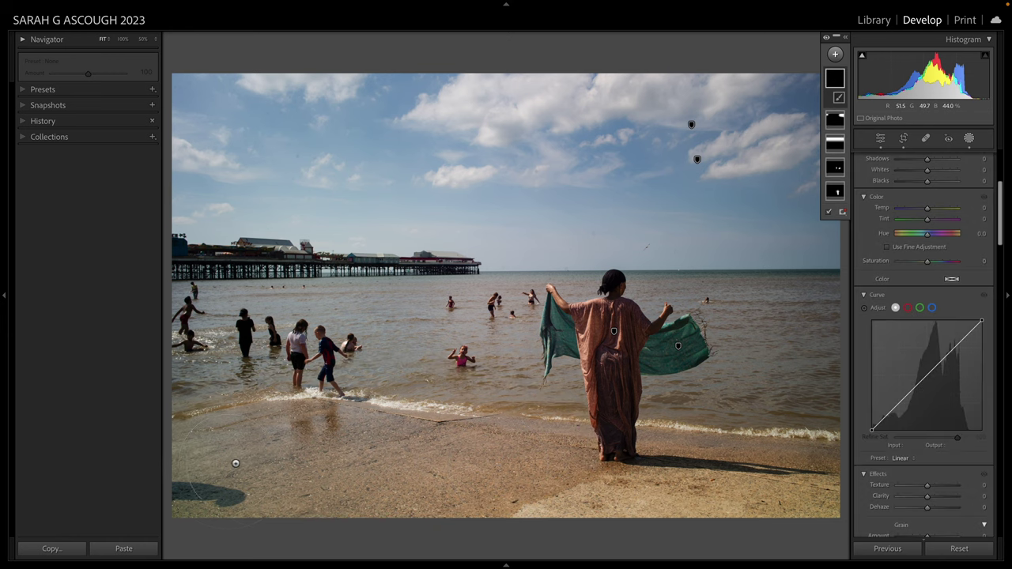
pyautogui.moveTo(234, 464)
pyautogui.mouseDown()
pyautogui.moveTo(507, 469)
pyautogui.moveTo(586, 456)
pyautogui.moveTo(598, 470)
pyautogui.moveTo(647, 469)
pyautogui.moveTo(652, 457)
pyautogui.moveTo(832, 456)
pyautogui.moveTo(656, 447)
pyautogui.mouseUp()
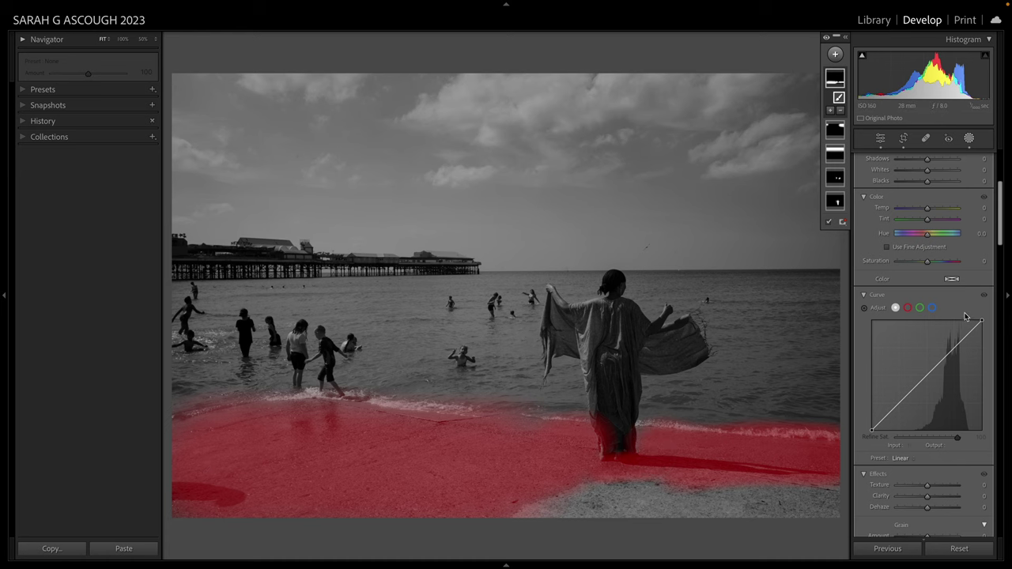
pyautogui.scroll(5, 961, 270)
pyautogui.moveTo(928, 341)
pyautogui.mouseDown()
pyautogui.moveTo(940, 342)
pyautogui.moveTo(914, 331)
pyautogui.mouseUp()
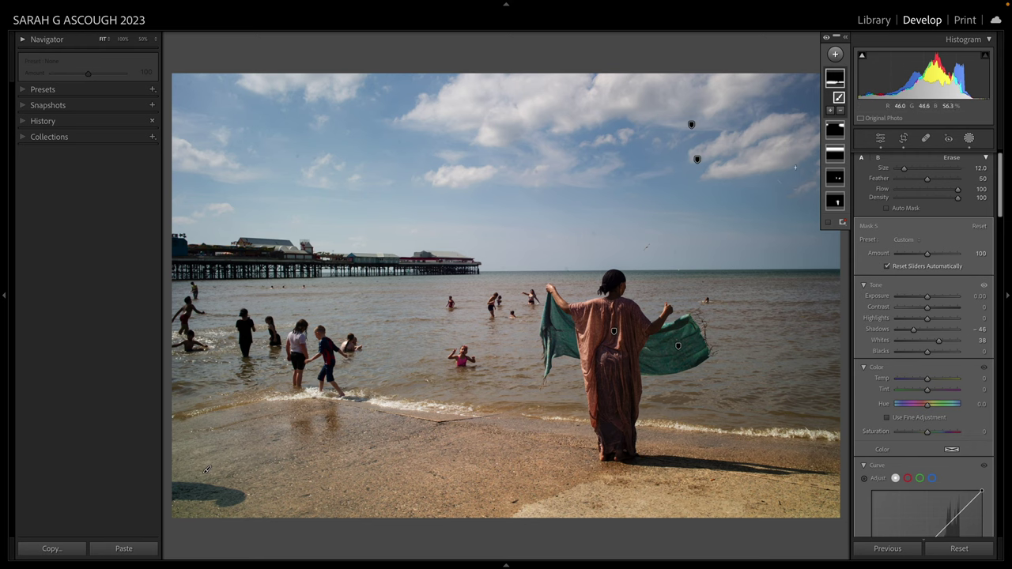
# Subtract the woman's lower dress and feet from the beach foreground mask with a brush of size 12
pyautogui.moveTo(837, 80)
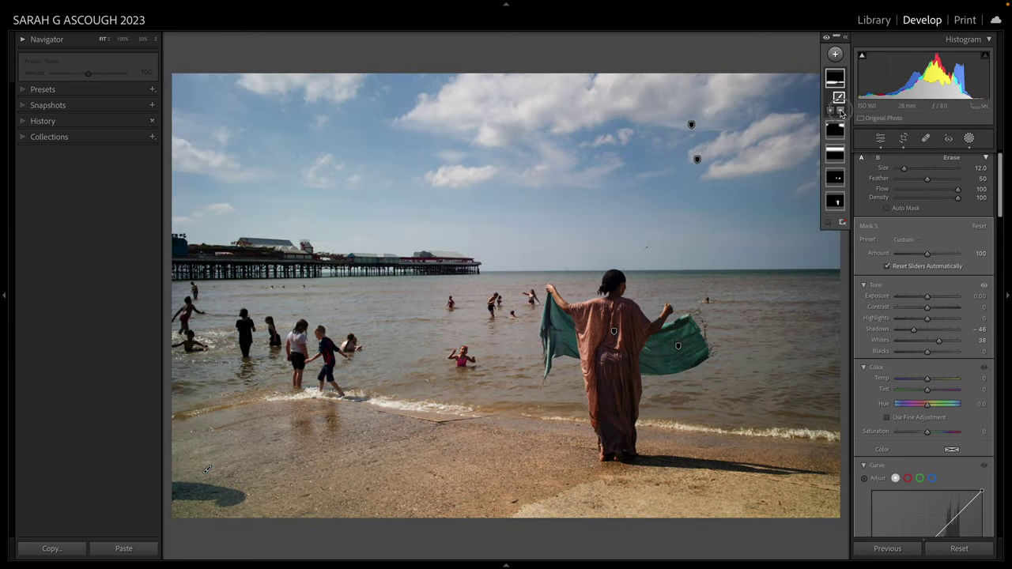
pyautogui.click(840, 110)
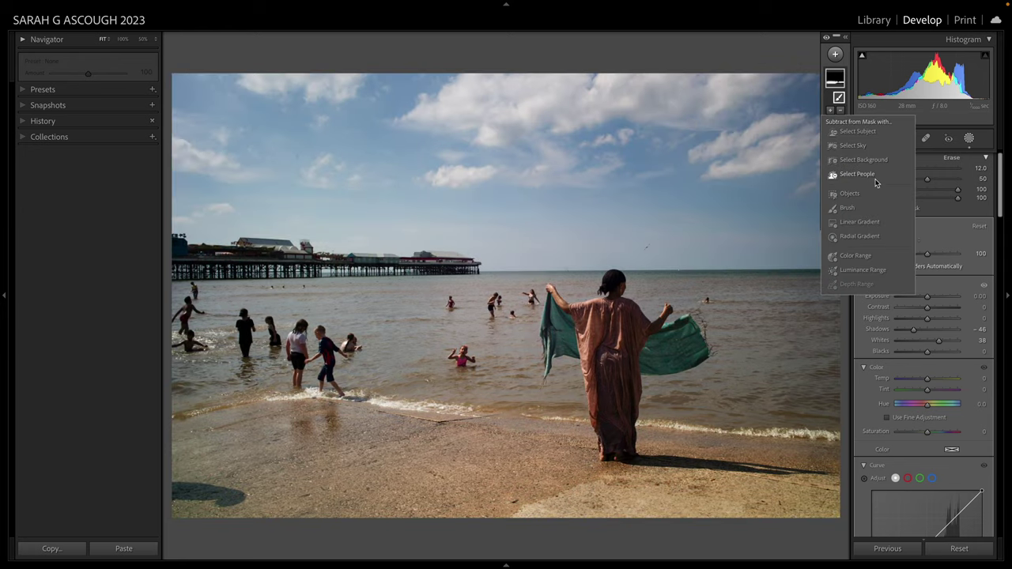
pyautogui.click(847, 209)
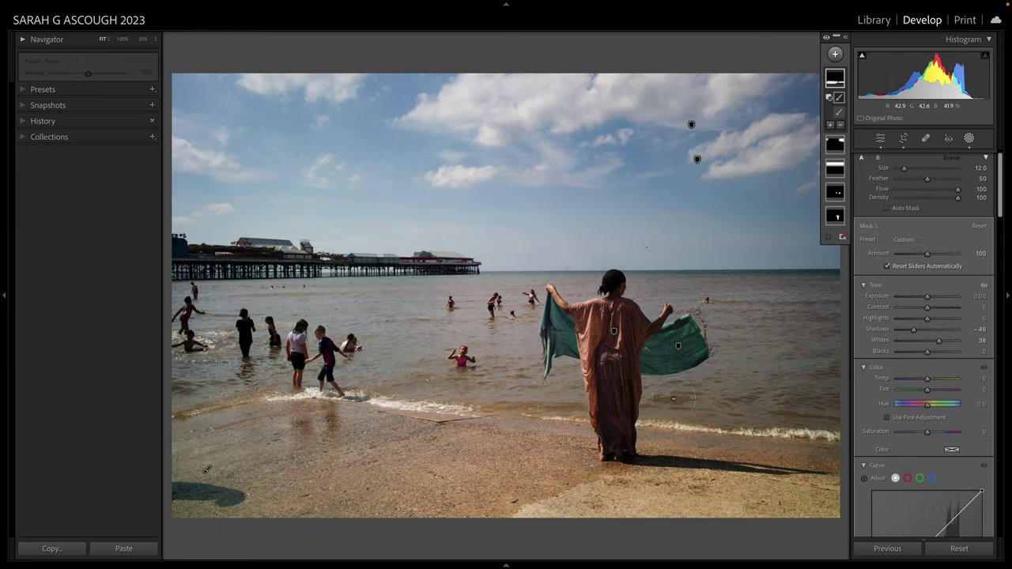
pyautogui.moveTo(614, 439)
pyautogui.mouseDown()
pyautogui.moveTo(616, 388)
pyautogui.moveTo(617, 447)
pyautogui.mouseUp()
pyautogui.press('Escape')
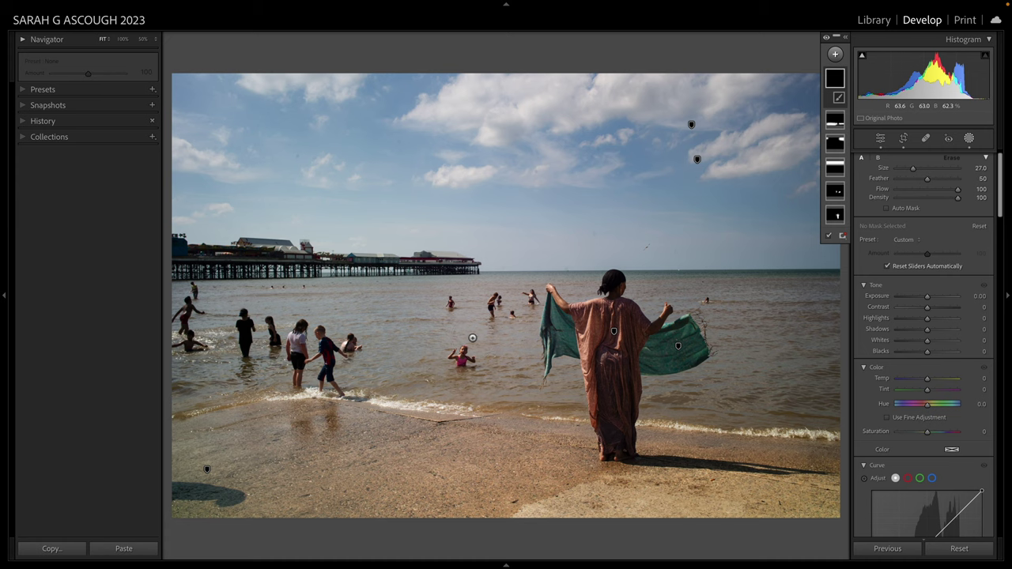
# Paint a new brush mask of size 27 over the sea and set its Shadows to -24 and Whites to 23
pyautogui.moveTo(178, 348)
pyautogui.mouseDown()
pyautogui.moveTo(329, 338)
pyautogui.moveTo(447, 356)
pyautogui.moveTo(525, 401)
pyautogui.moveTo(466, 352)
pyautogui.moveTo(472, 307)
pyautogui.mouseUp()
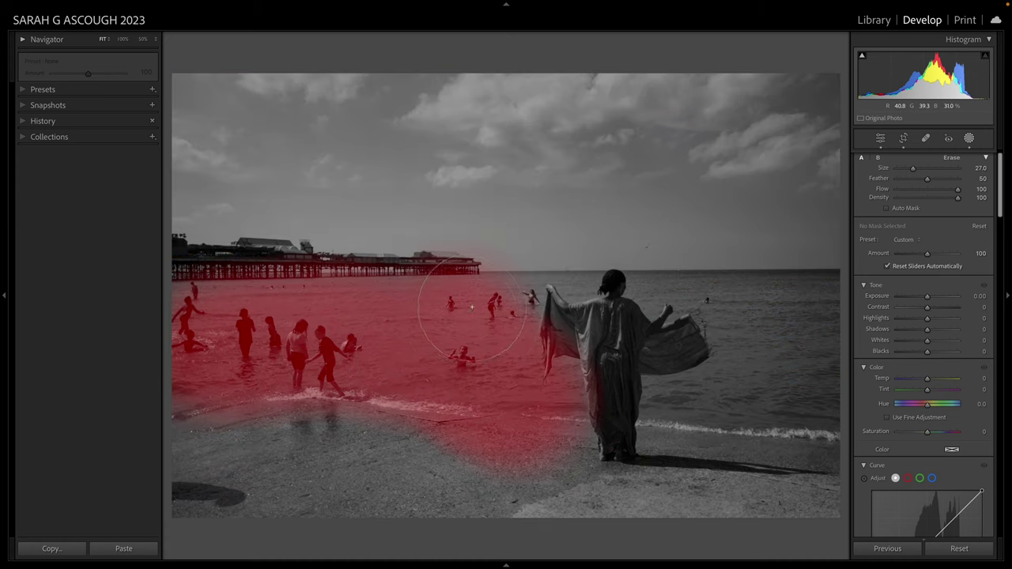
pyautogui.moveTo(780, 324)
pyautogui.mouseDown()
pyautogui.moveTo(782, 385)
pyautogui.moveTo(728, 412)
pyautogui.moveTo(689, 414)
pyautogui.moveTo(761, 412)
pyautogui.moveTo(735, 285)
pyautogui.moveTo(548, 278)
pyautogui.mouseUp()
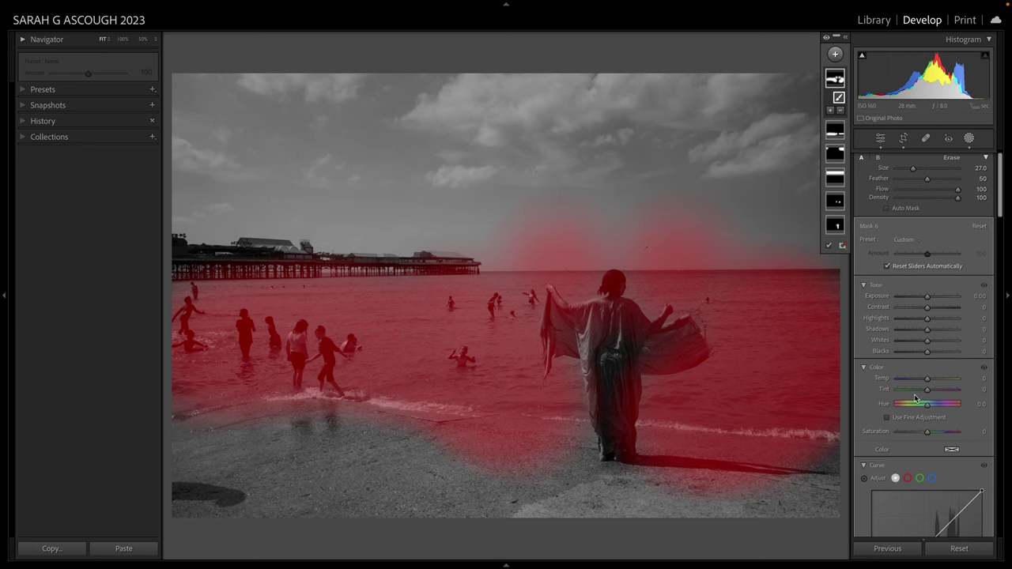
pyautogui.moveTo(928, 342); pyautogui.dragTo(921, 332)
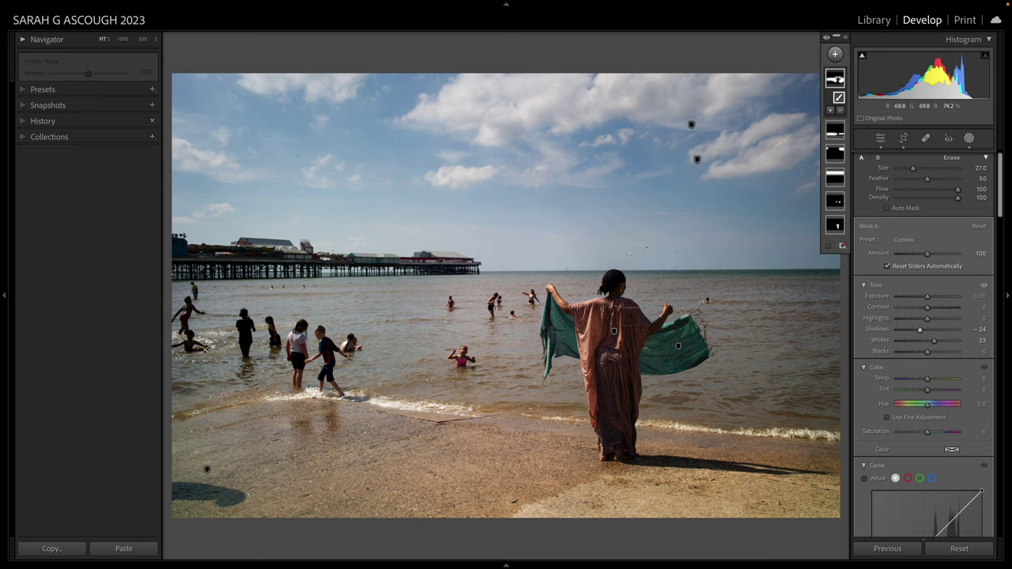
pyautogui.click(122, 40)
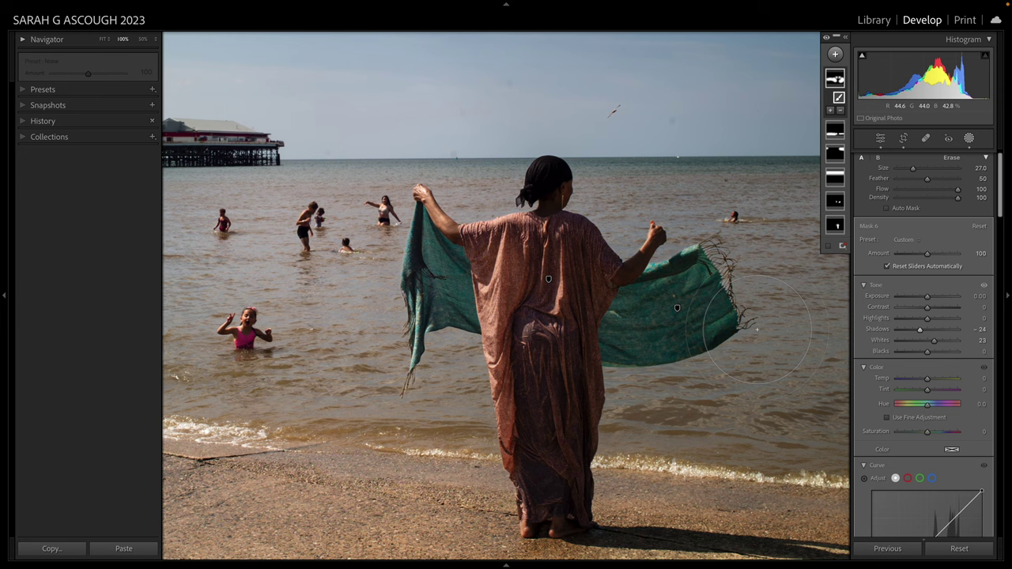
pyautogui.click(103, 38)
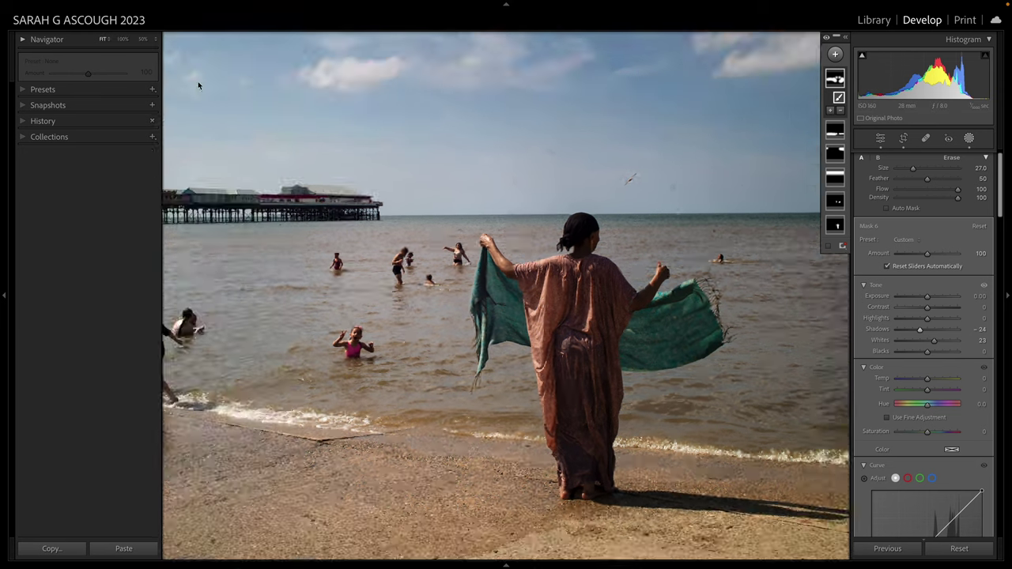
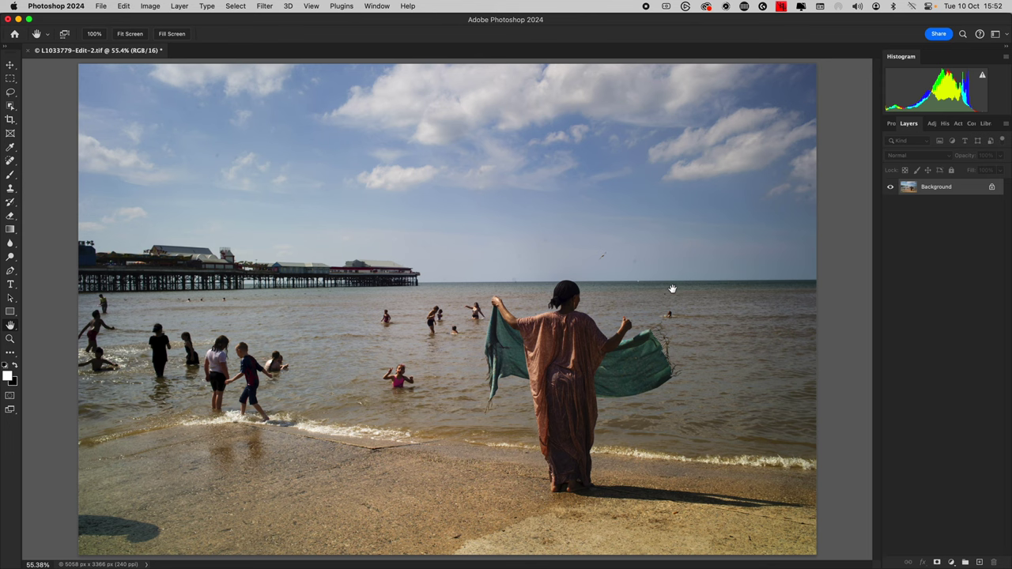
# Switch to Photoshop, inspect the woman up close, and run the M9 COLOUR action on the beach photo
pyautogui.doubleClick(10, 339)
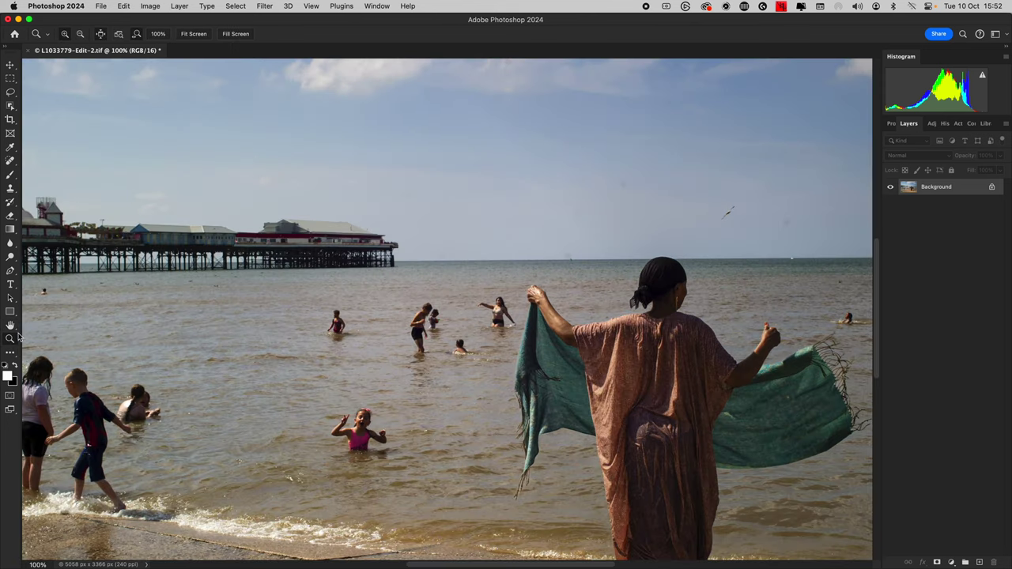
pyautogui.click(693, 292)
pyautogui.click(505, 396)
pyautogui.click(525, 361)
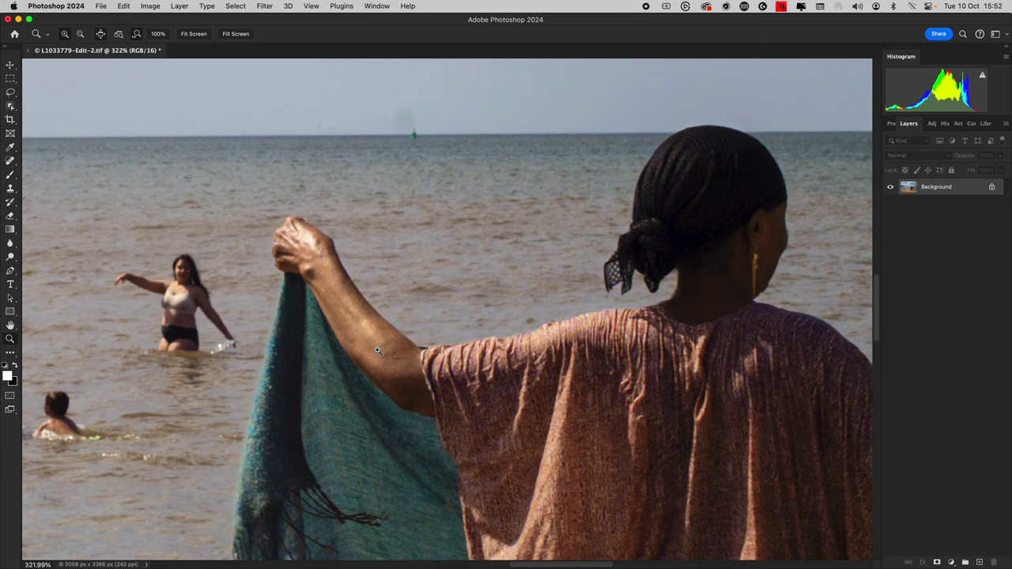
pyautogui.press('super+1')
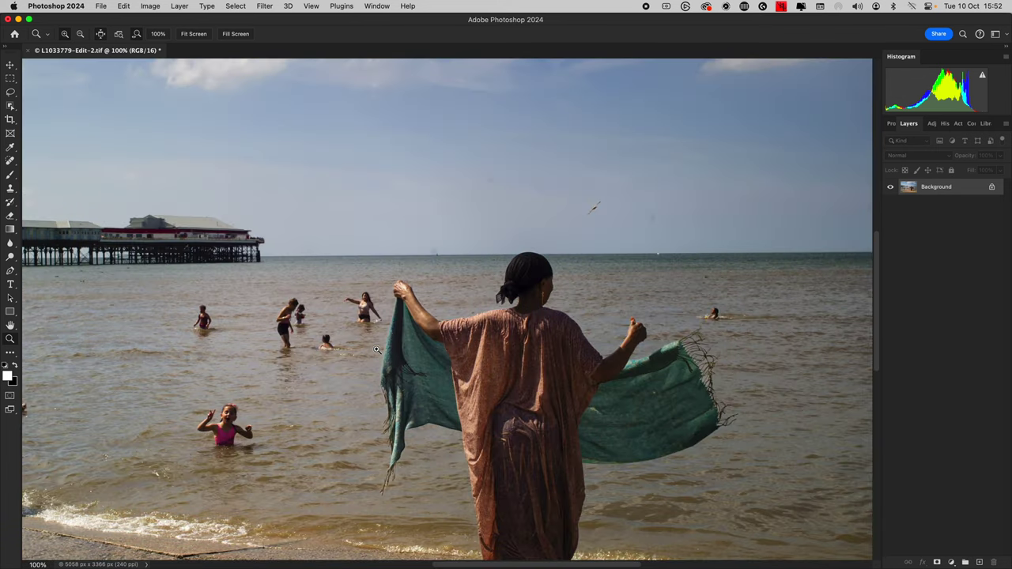
pyautogui.click(406, 311)
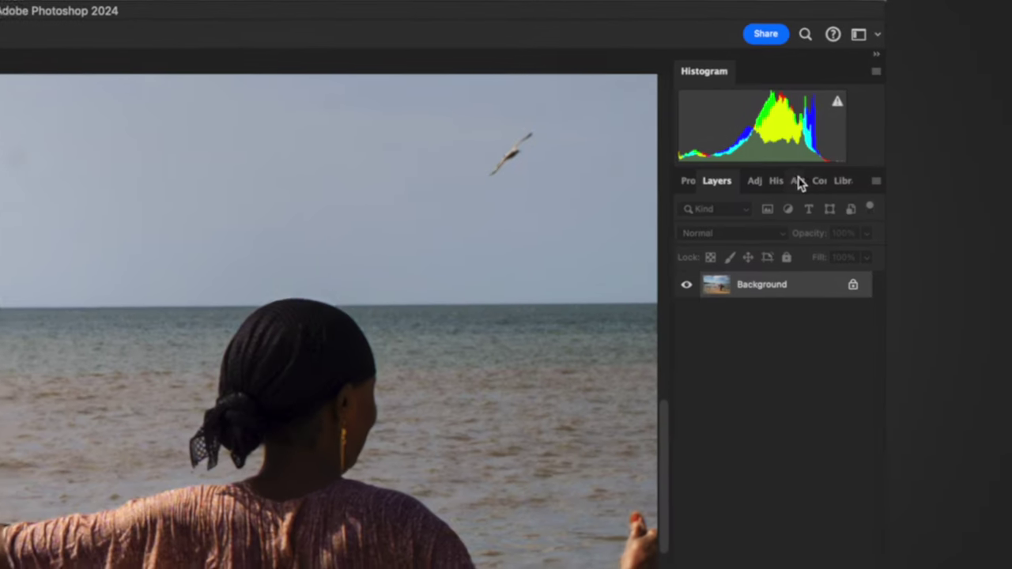
pyautogui.click(958, 123)
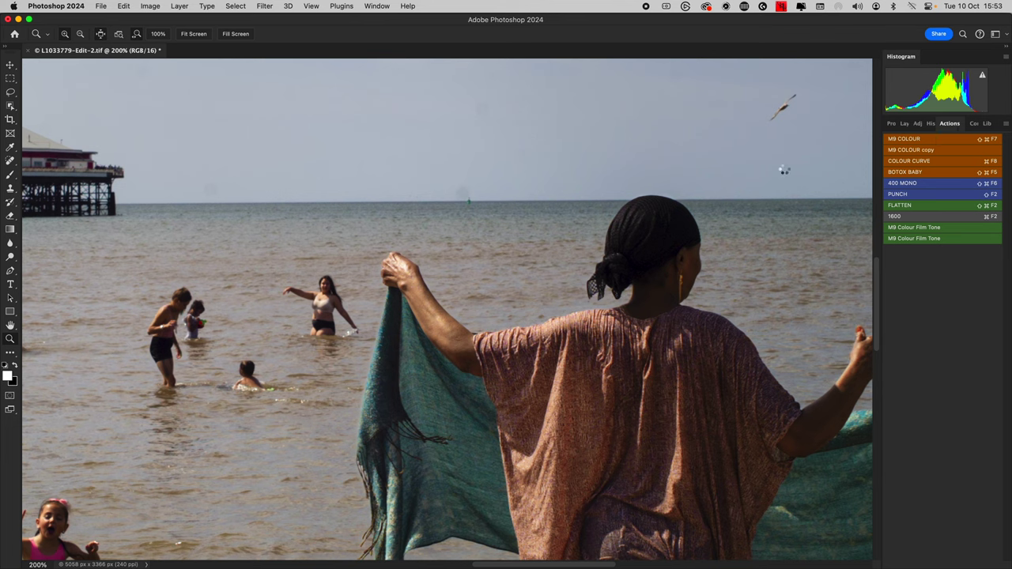
pyautogui.press('shift+super+F7')
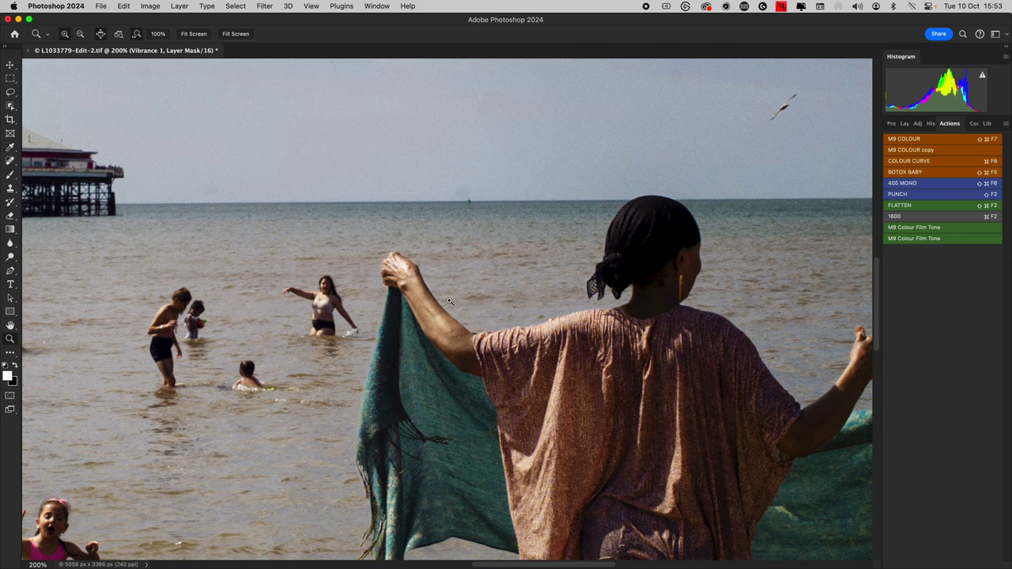
pyautogui.keyDown('alt'); pyautogui.click(566, 335); pyautogui.keyUp('alt')
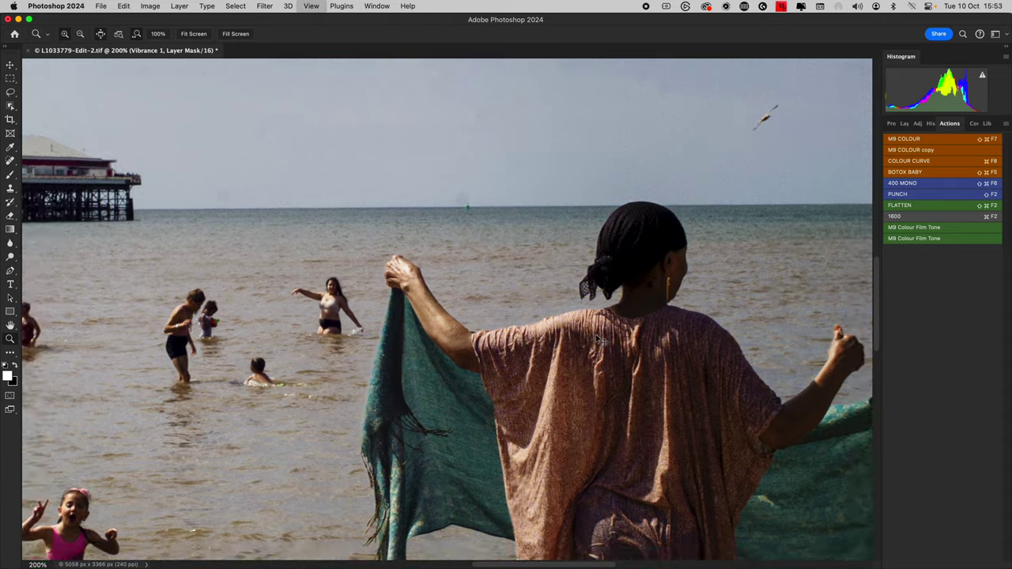
pyautogui.keyDown('alt'); pyautogui.click(585, 337); pyautogui.keyUp('alt')
pyautogui.keyDown('alt'); pyautogui.click(599, 339); pyautogui.keyUp('alt')
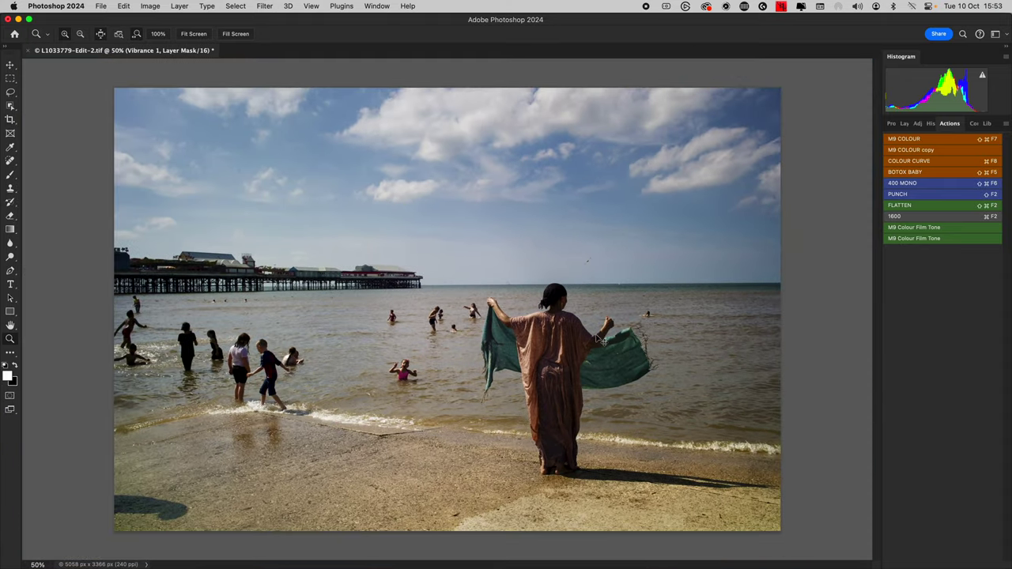
# Compare the original L1033779.DNG state with the latest New Vibrance Layer state in the photo's history
pyautogui.click(931, 123)
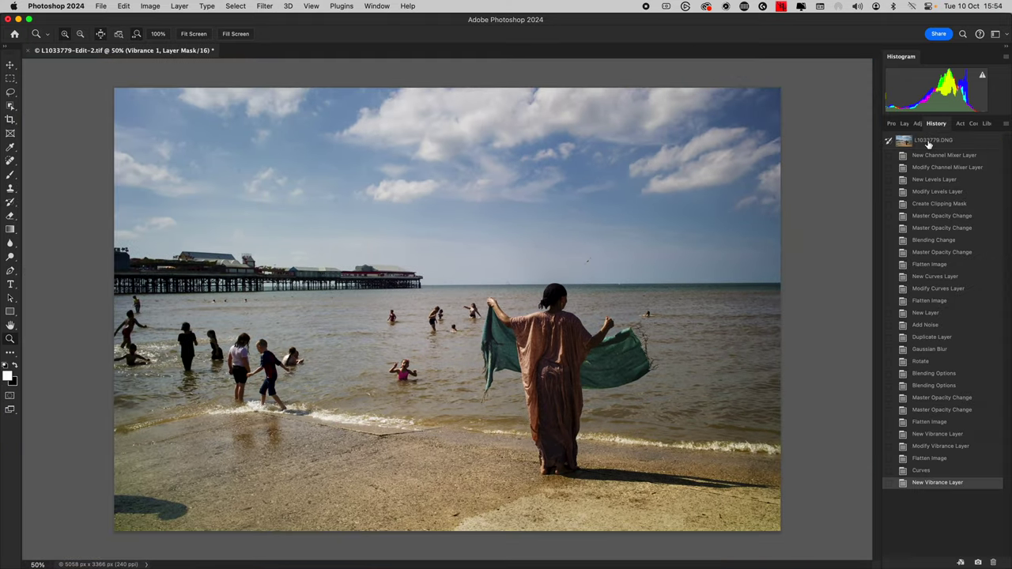
pyautogui.click(928, 143)
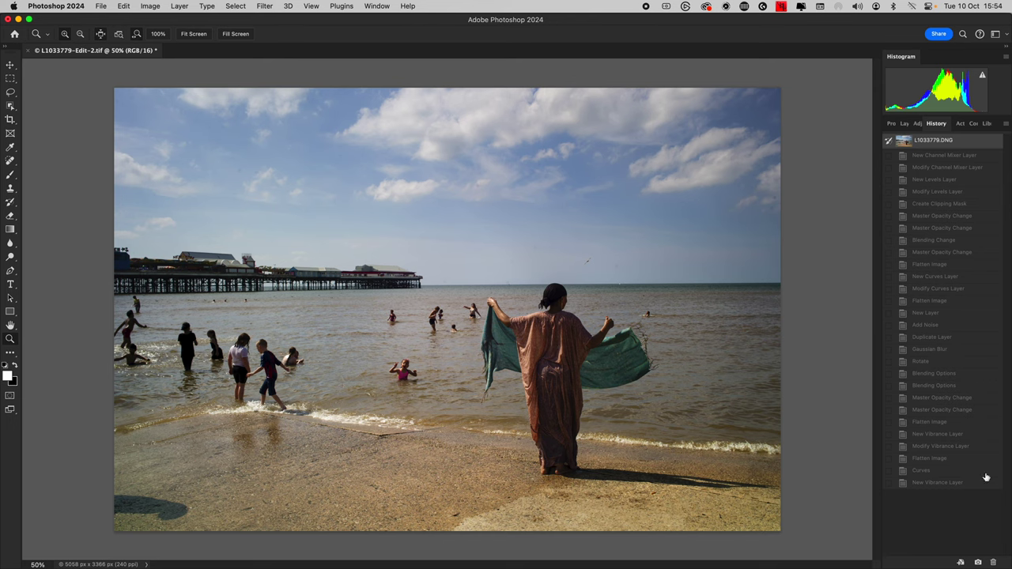
pyautogui.click(939, 482)
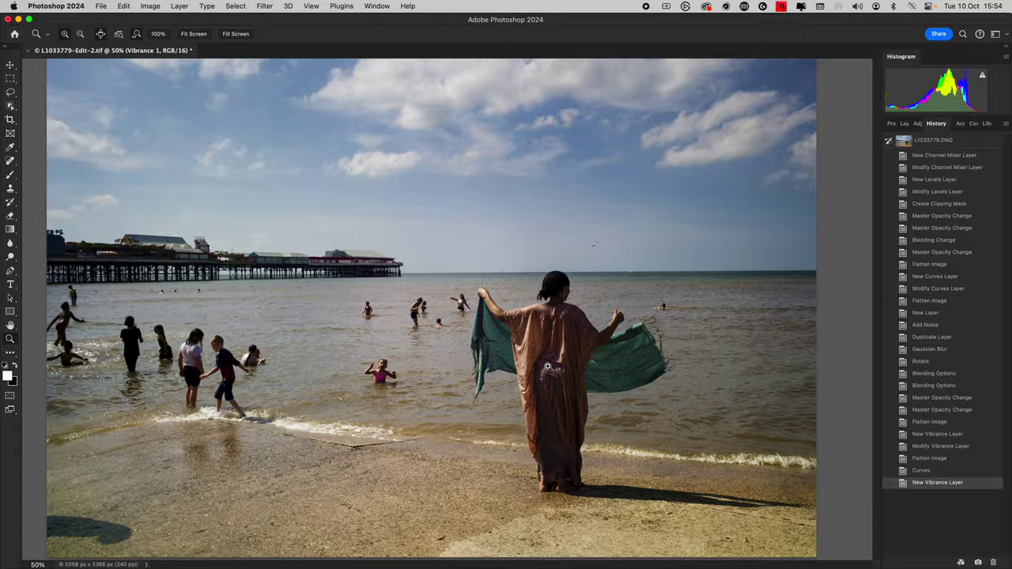
# Add a Curves adjustment layer for the shawl with RGB points at input 161, output 200 and input 51, output 56
pyautogui.click(547, 366)
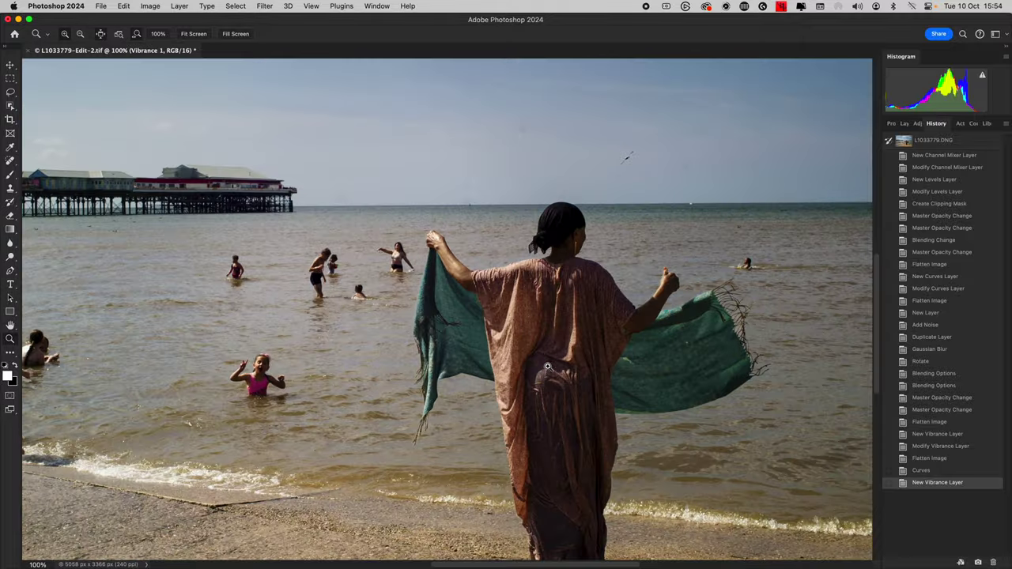
pyautogui.click(547, 367)
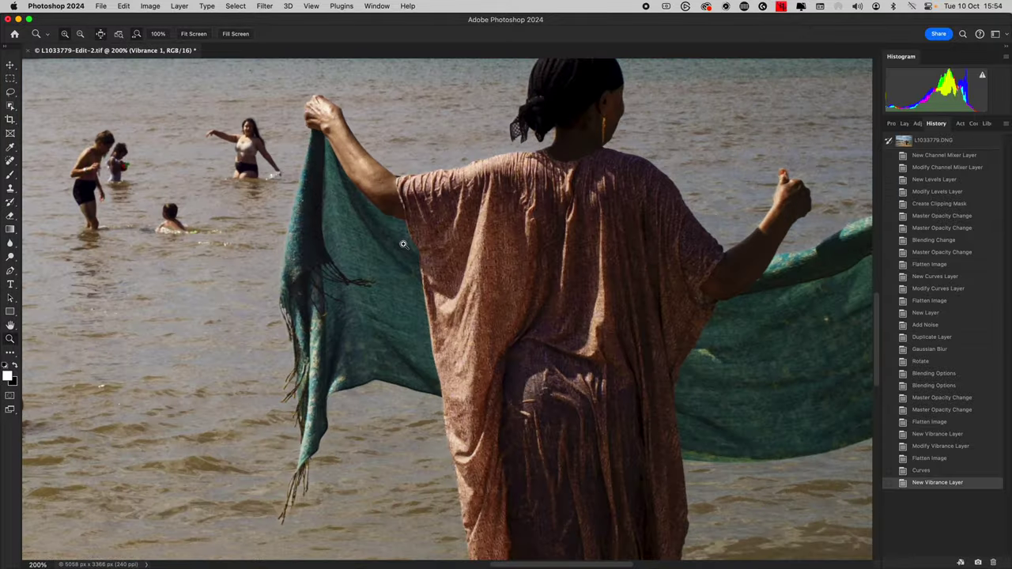
pyautogui.keyDown('alt'); pyautogui.click(620, 319); pyautogui.keyUp('alt')
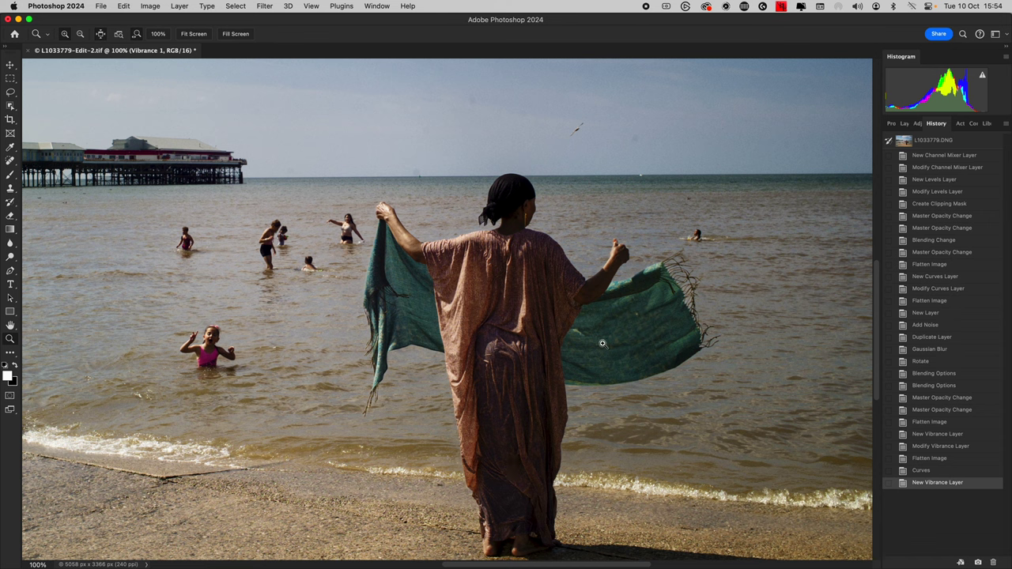
pyautogui.click(643, 348)
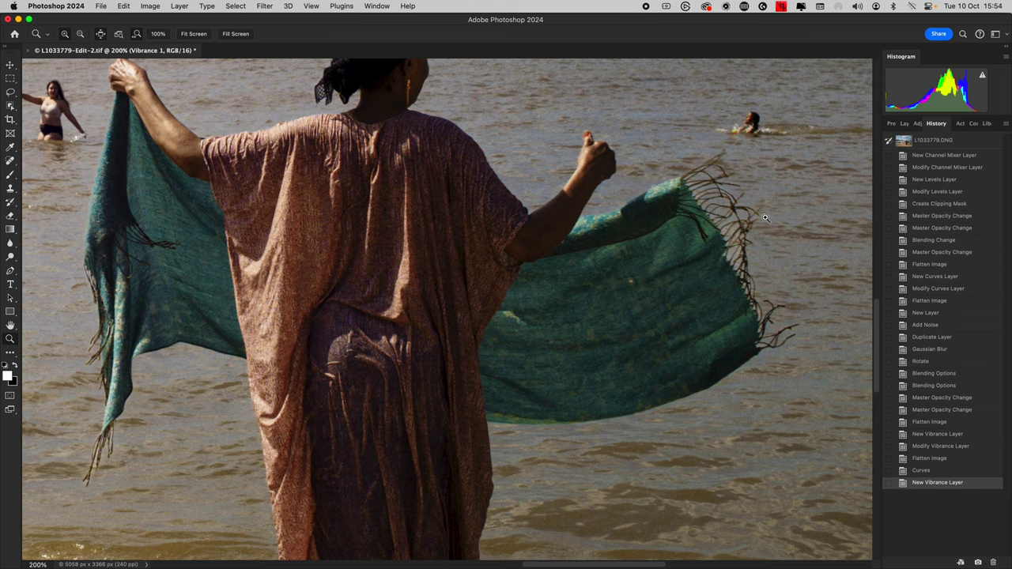
pyautogui.click(923, 123)
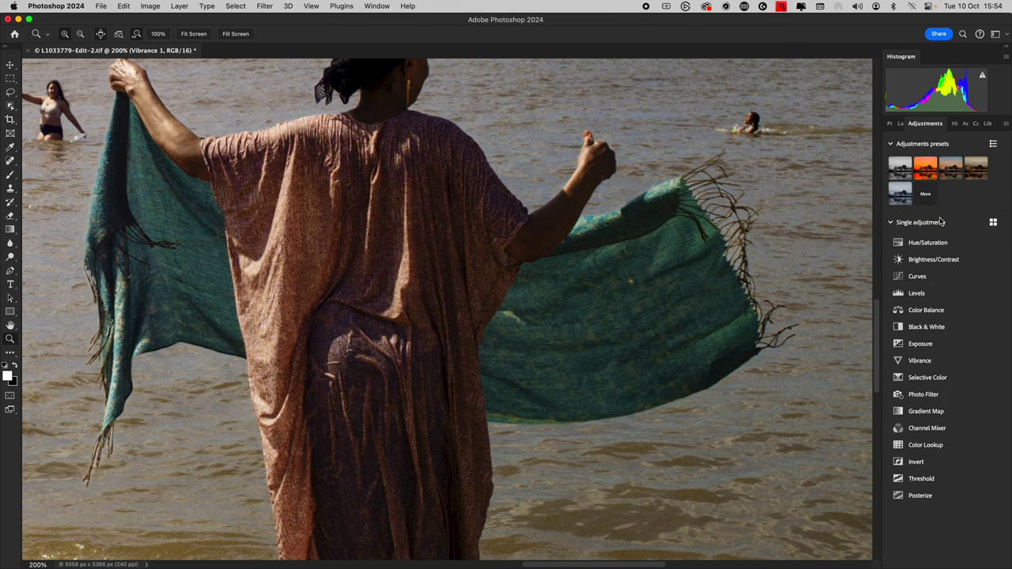
pyautogui.click(927, 280)
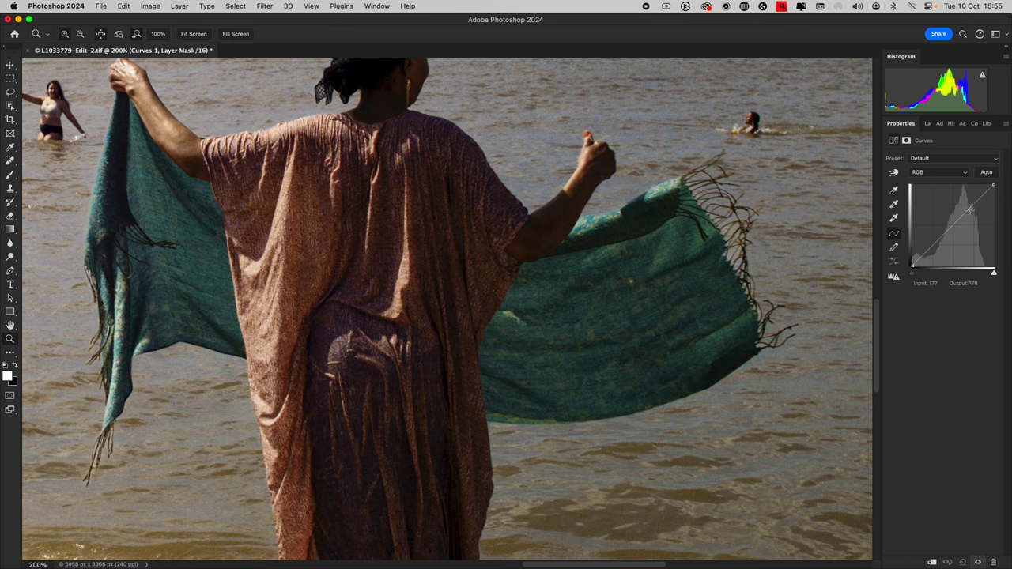
pyautogui.moveTo(970, 209); pyautogui.dragTo(963, 200)
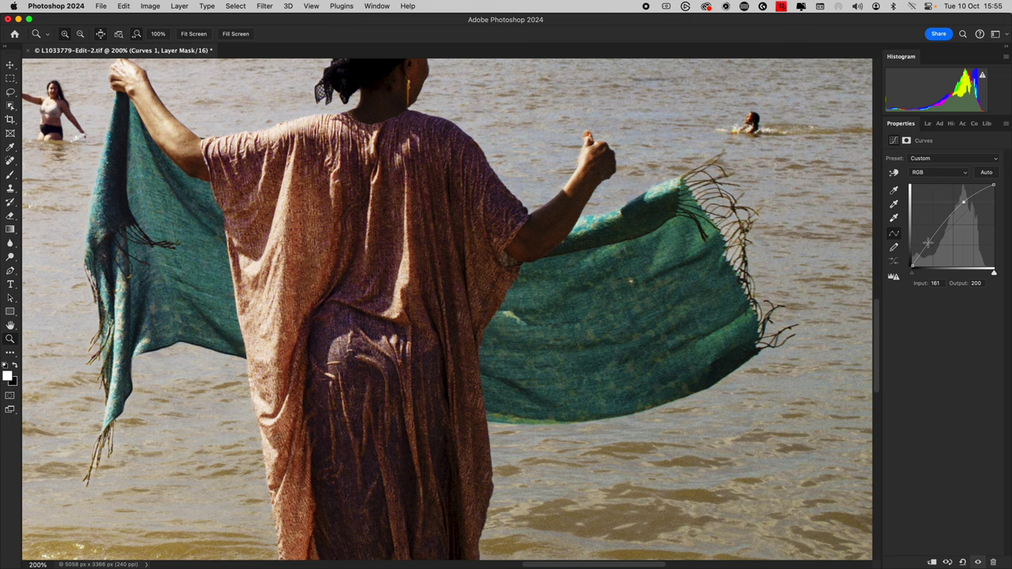
pyautogui.moveTo(928, 242); pyautogui.dragTo(929, 247)
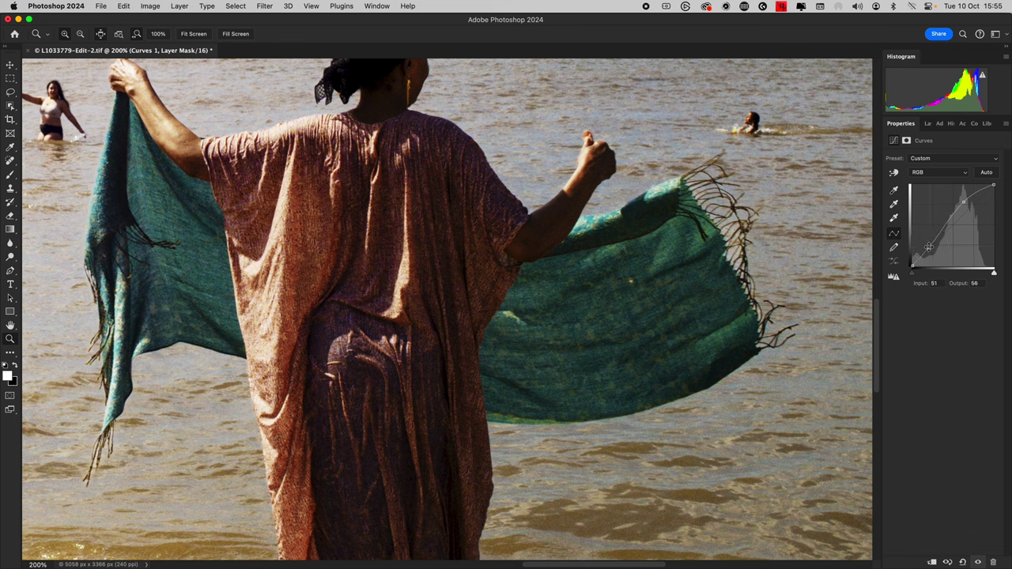
# Invert the Curves 1 mask and paint the shawl's right-hand part into it with a white 91 px brush, 0% hardness, angled 36°
pyautogui.click(928, 124)
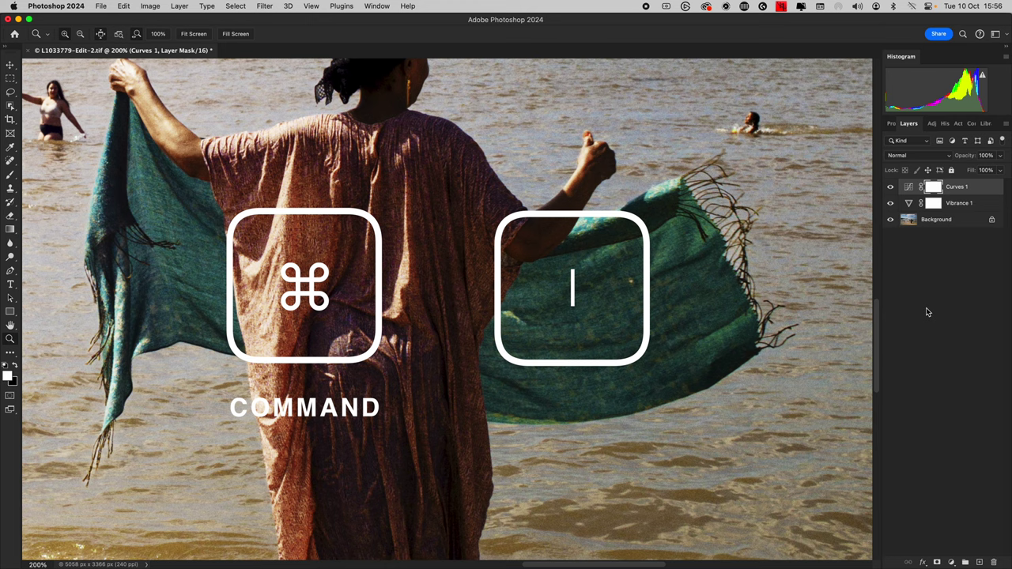
pyautogui.press('super+i')
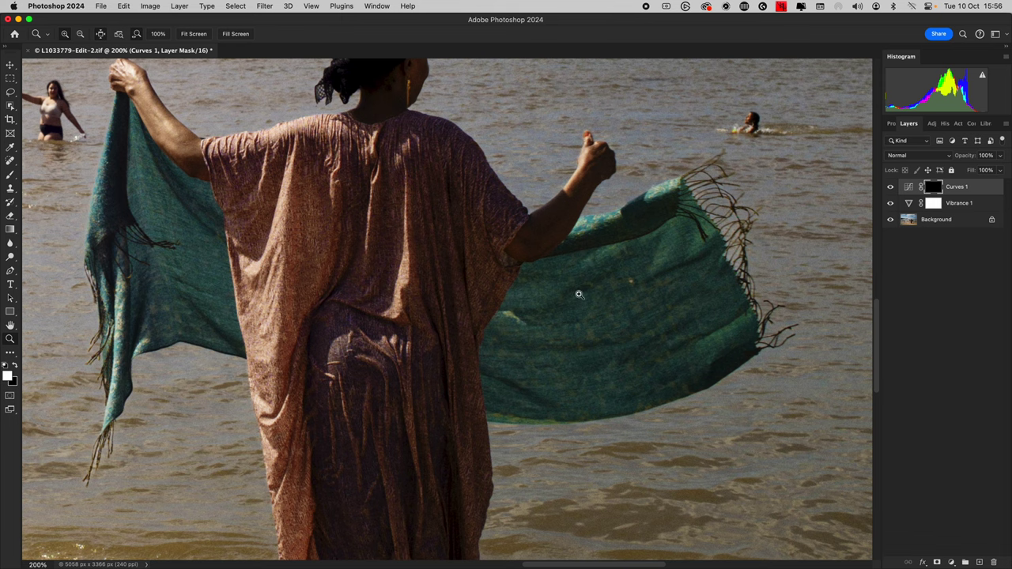
pyautogui.press('b')
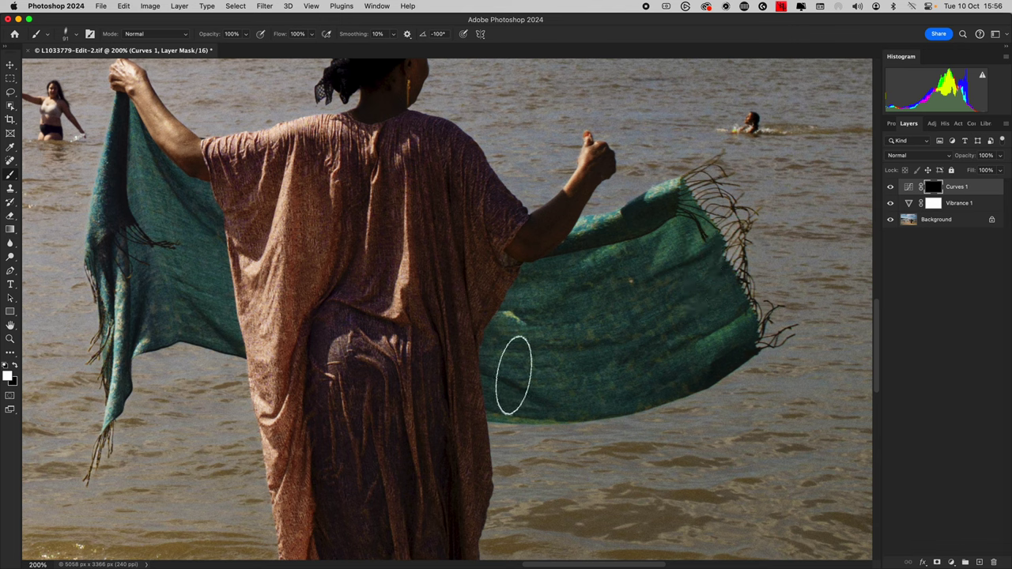
pyautogui.rightClick(574, 336)
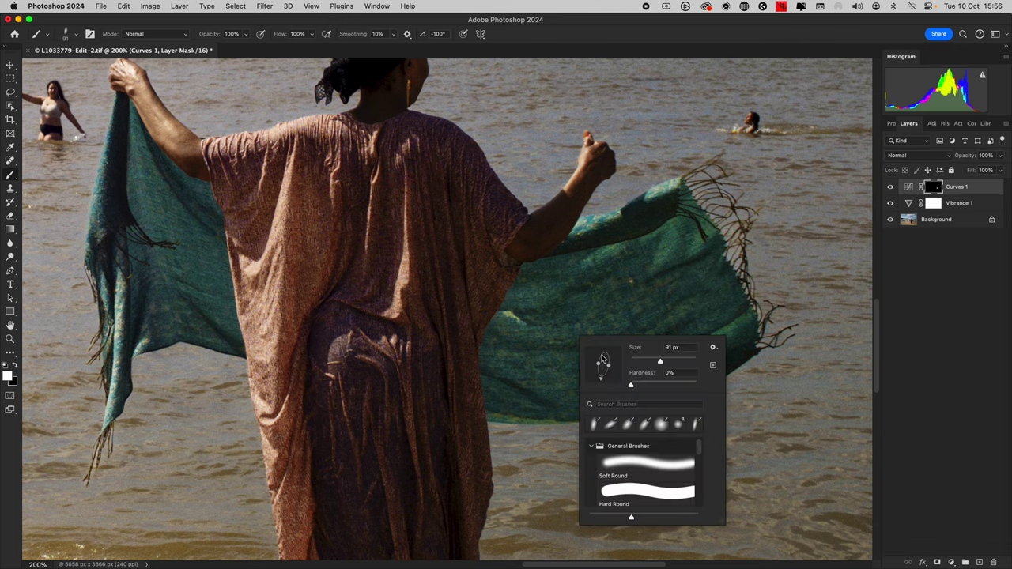
pyautogui.moveTo(607, 360); pyautogui.dragTo(612, 357)
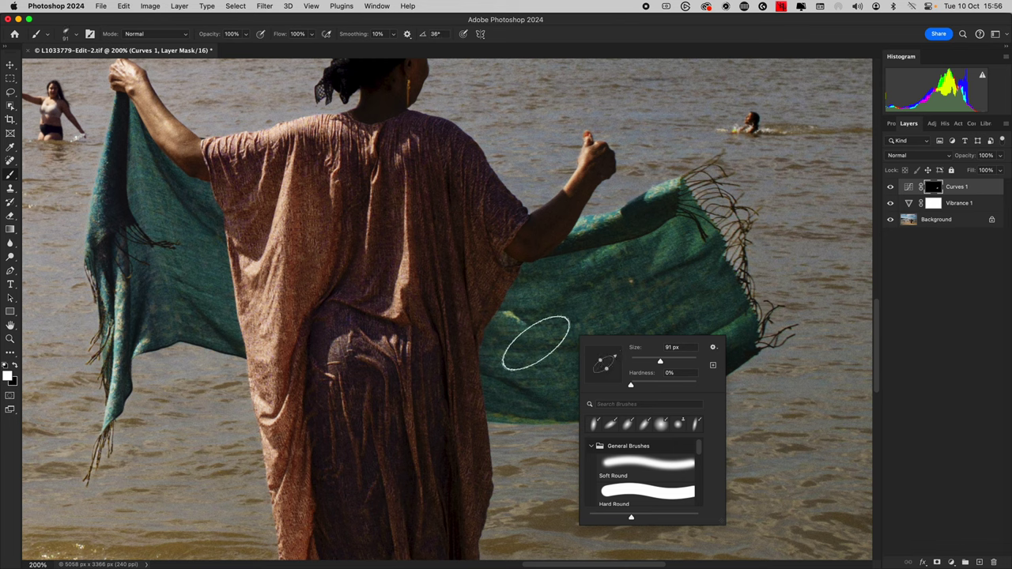
pyautogui.press('Return')
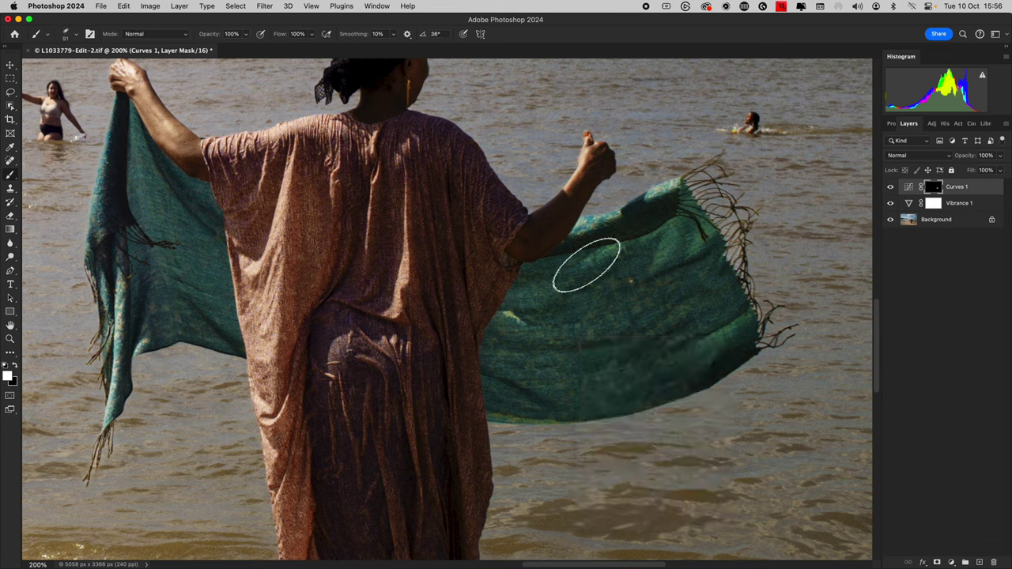
pyautogui.rightClick(609, 321)
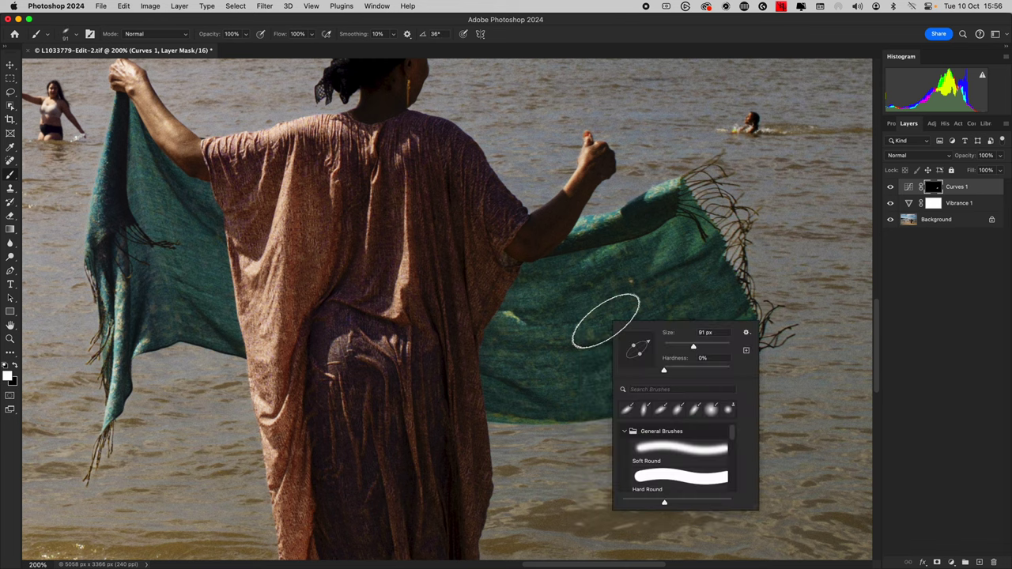
pyautogui.moveTo(640, 360); pyautogui.dragTo(635, 357)
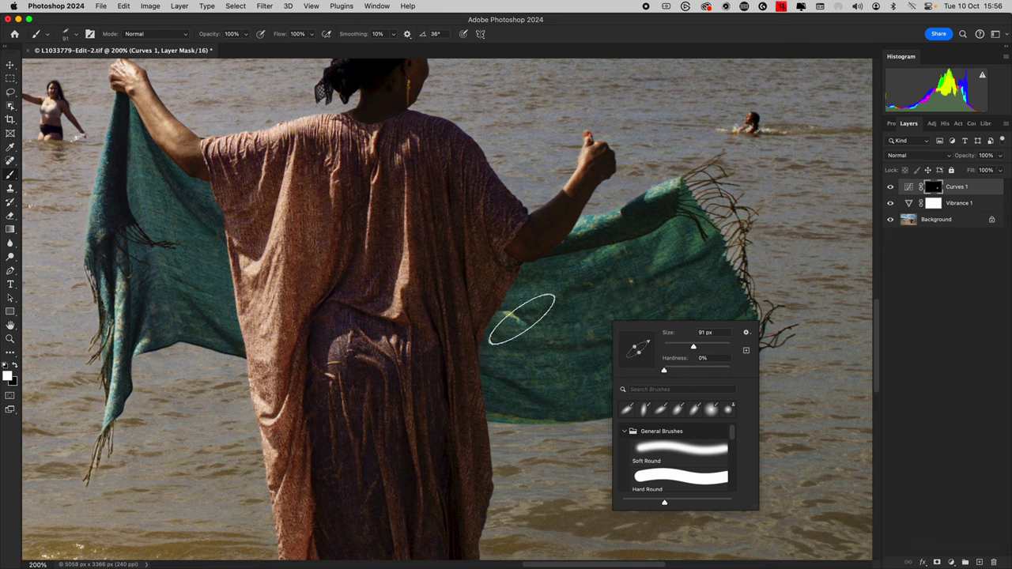
pyautogui.click(519, 320)
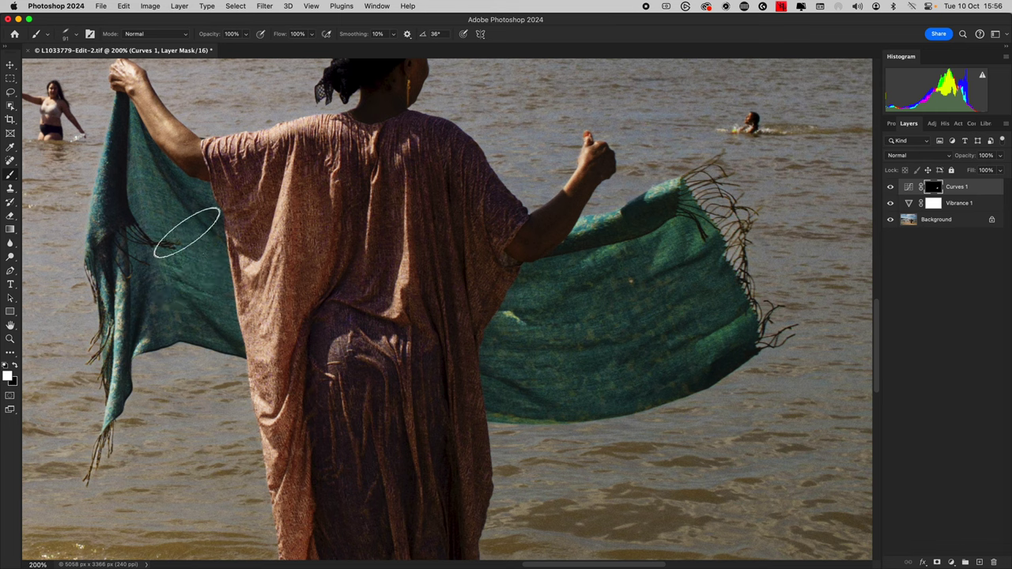
# Paint the shawl's left-hand part into the Curves 1 mask, turning the 91 px brush to -73° and 65° to follow the folds
pyautogui.rightClick(153, 201)
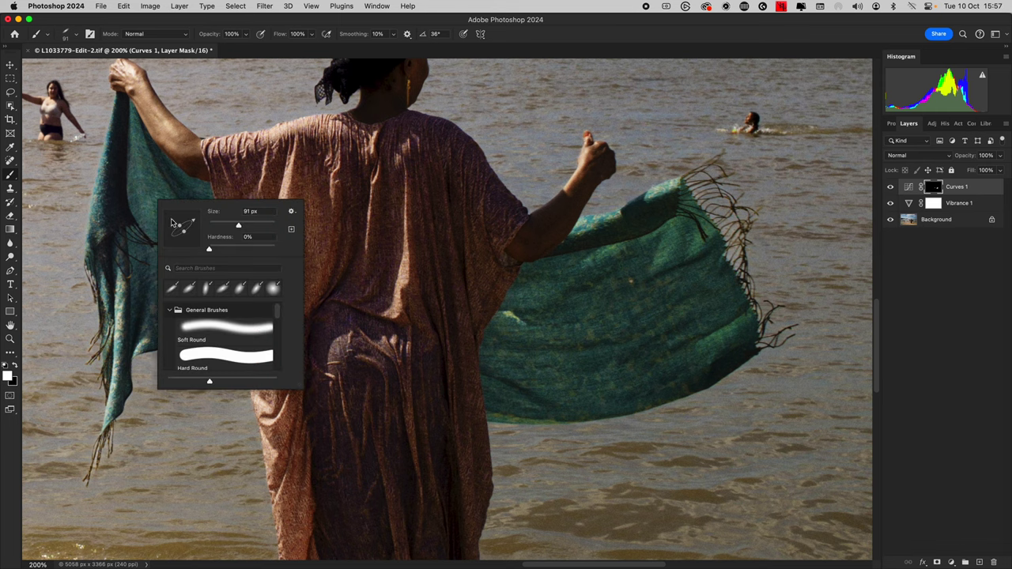
pyautogui.moveTo(181, 241)
pyautogui.mouseDown()
pyautogui.moveTo(188, 221)
pyautogui.moveTo(190, 258)
pyautogui.moveTo(184, 251)
pyautogui.mouseUp()
pyautogui.click(124, 174)
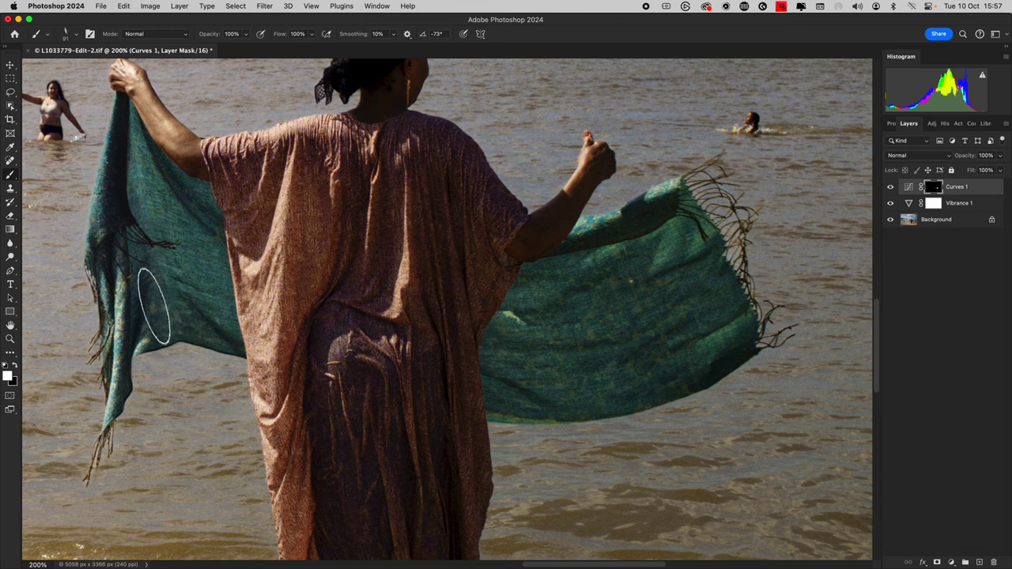
pyautogui.rightClick(153, 302)
pyautogui.moveTo(171, 318)
pyautogui.mouseDown()
pyautogui.moveTo(169, 332)
pyautogui.moveTo(183, 315)
pyautogui.mouseUp()
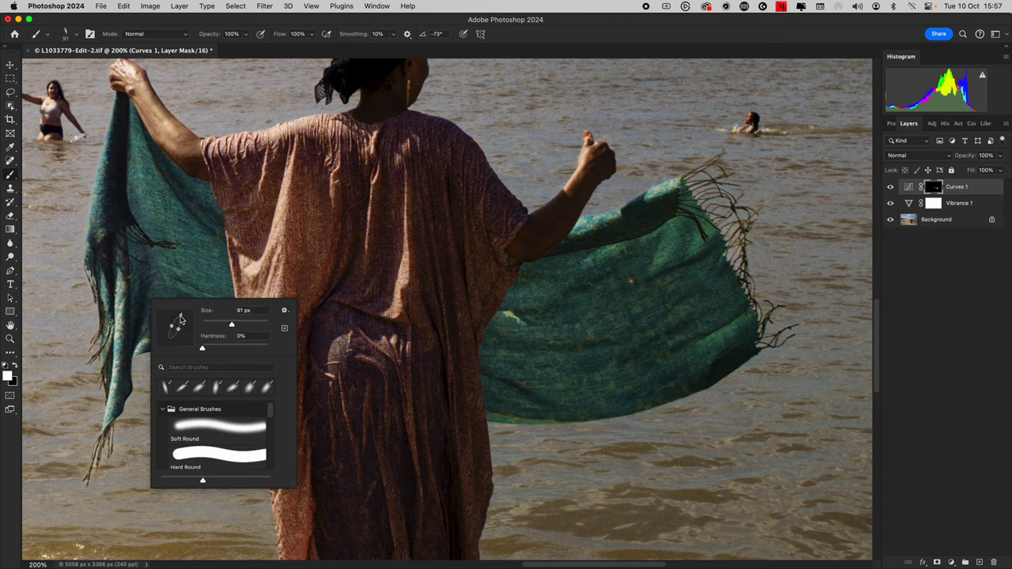
pyautogui.click(143, 314)
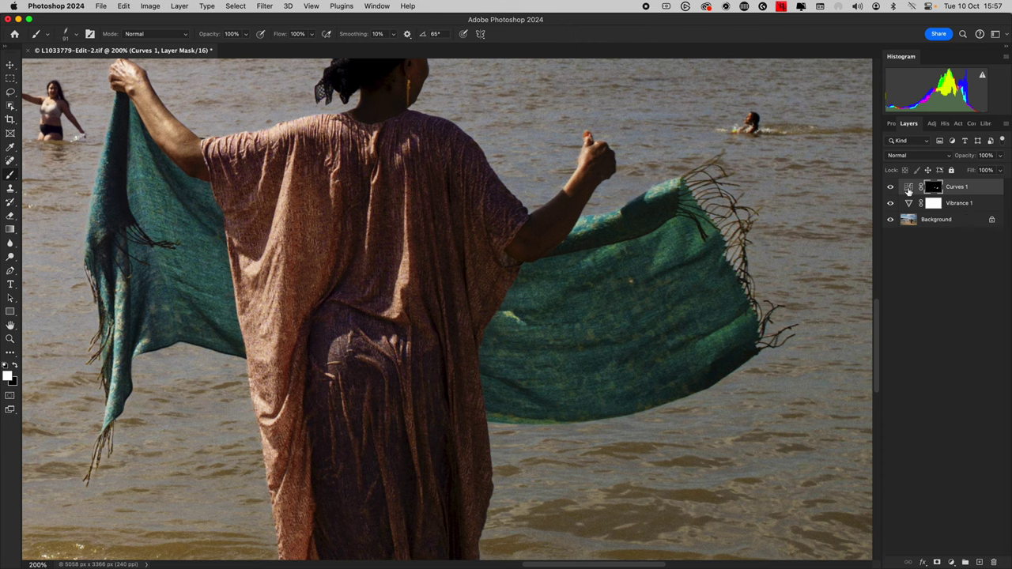
# Move the Curves 1 RGB shadow point to input 56, output 56 and raise the Red curve to output 214 at input 189
pyautogui.doubleClick(908, 189)
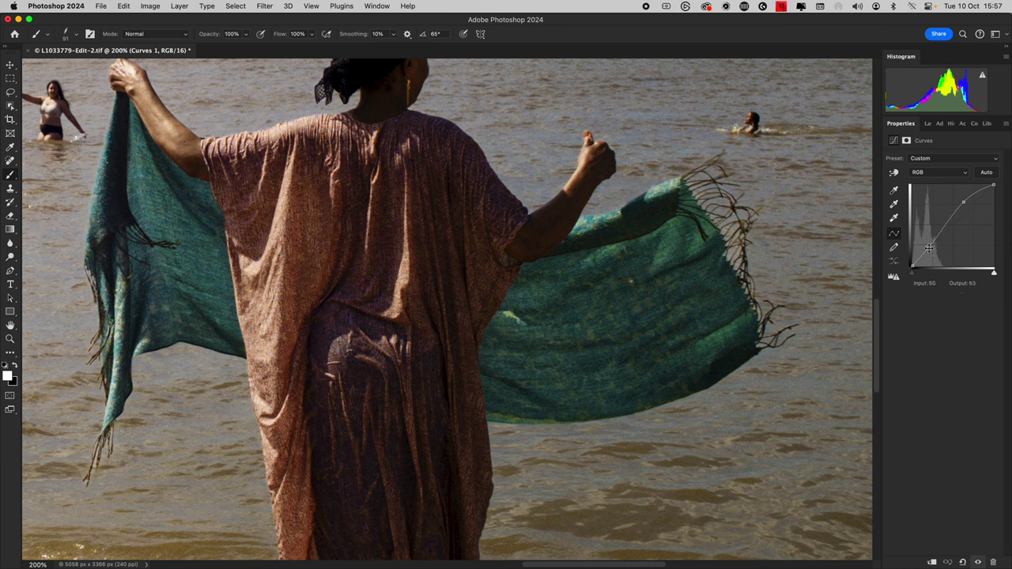
pyautogui.moveTo(930, 248); pyautogui.dragTo(931, 248)
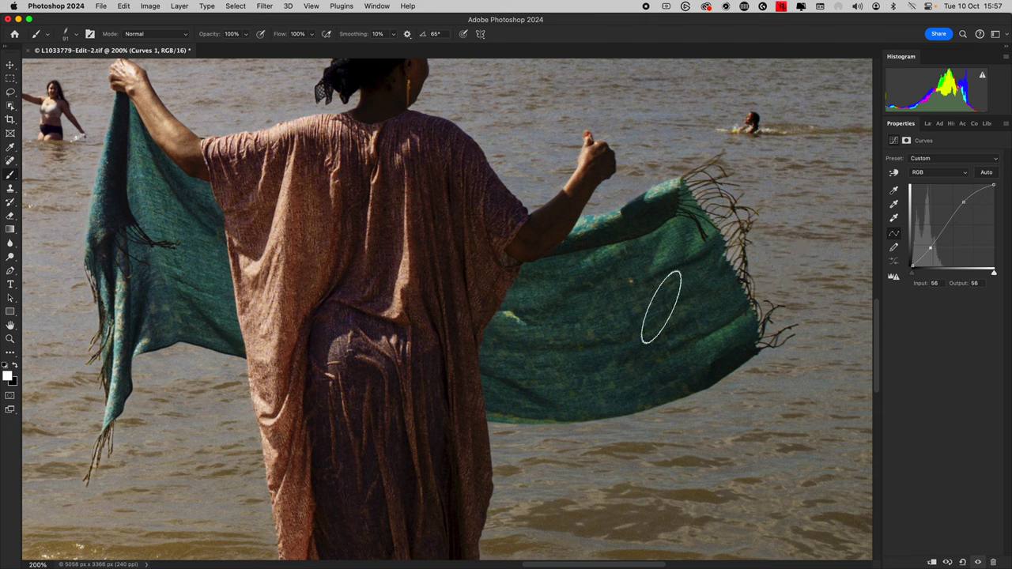
pyautogui.click(965, 175)
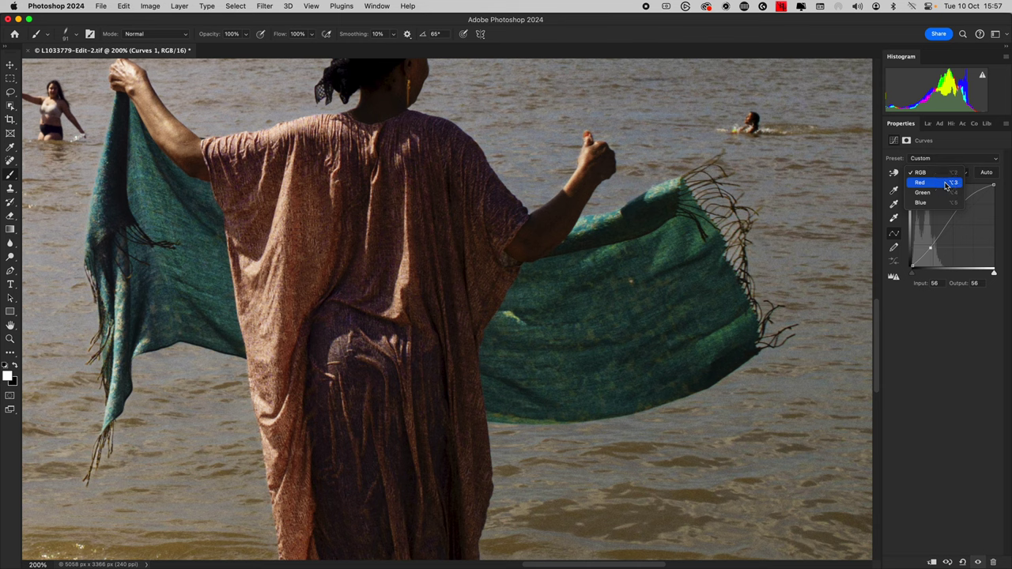
pyautogui.click(945, 184)
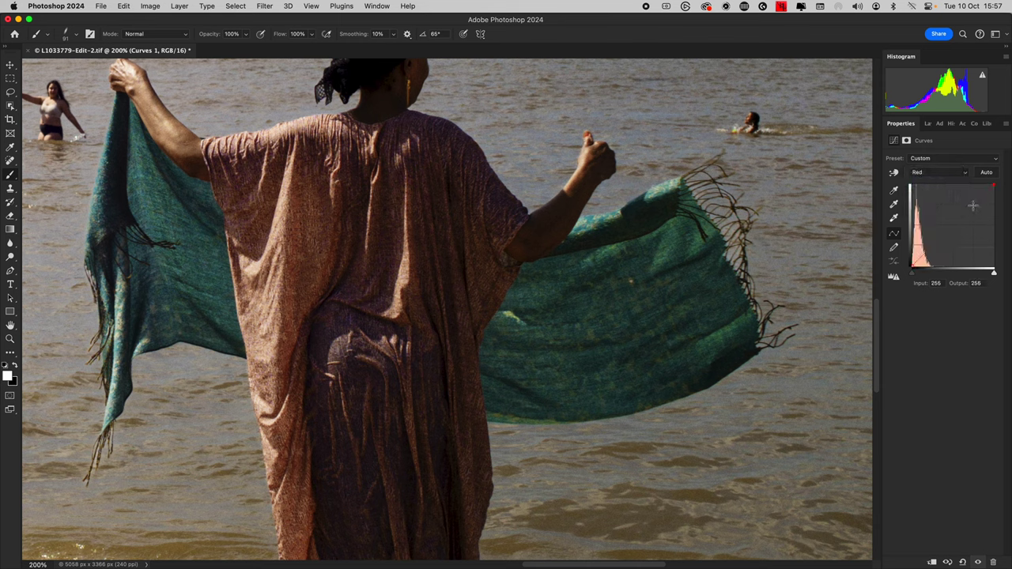
pyautogui.click(972, 202)
pyautogui.moveTo(971, 203)
pyautogui.mouseDown()
pyautogui.moveTo(972, 215)
pyautogui.moveTo(948, 195)
pyautogui.moveTo(981, 207)
pyautogui.moveTo(972, 198)
pyautogui.mouseUp()
# Place a point on the Blue curve of Curves 1 at input 136, output 131
pyautogui.click(964, 175)
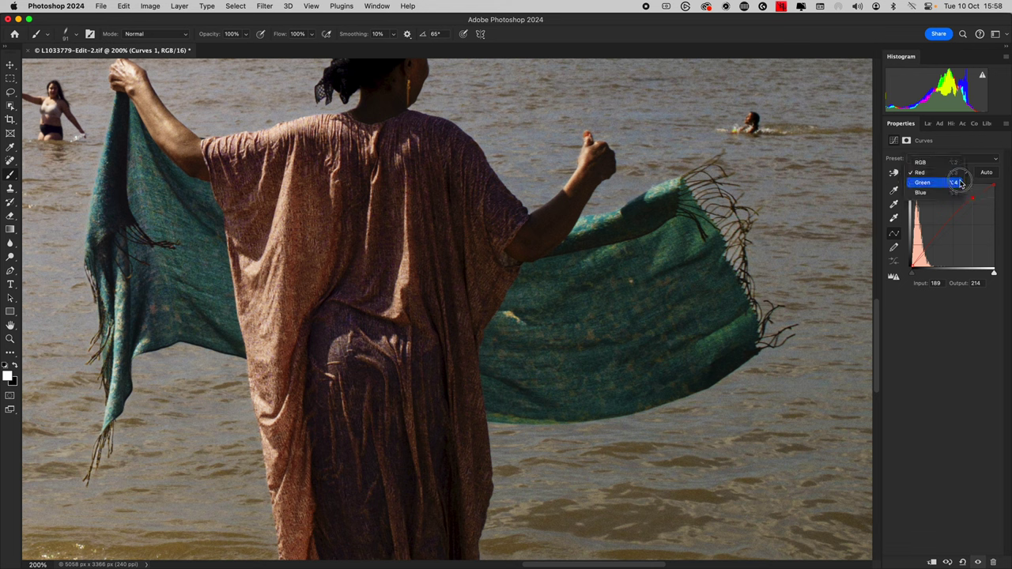
pyautogui.click(946, 198)
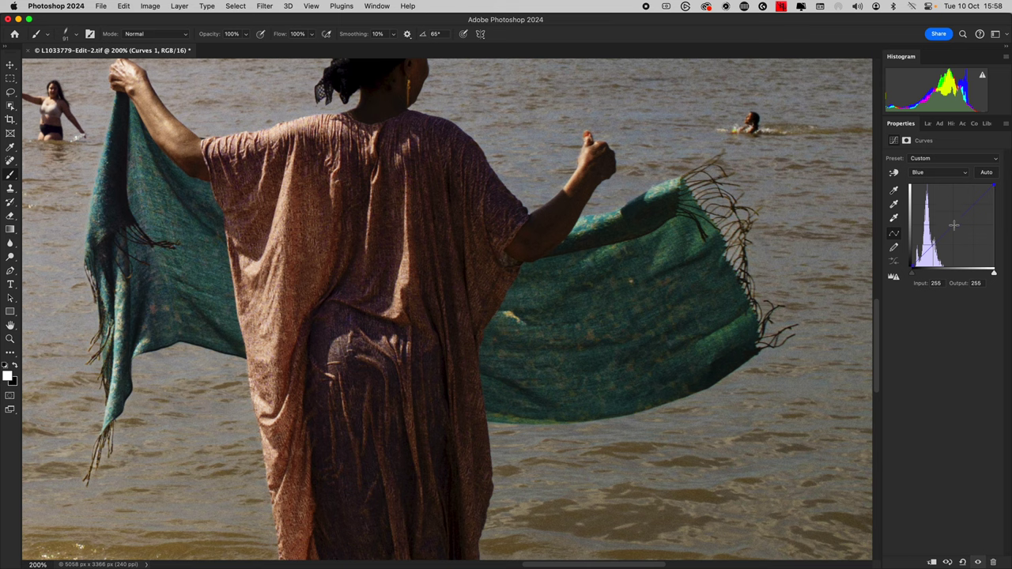
pyautogui.moveTo(953, 226); pyautogui.dragTo(956, 223)
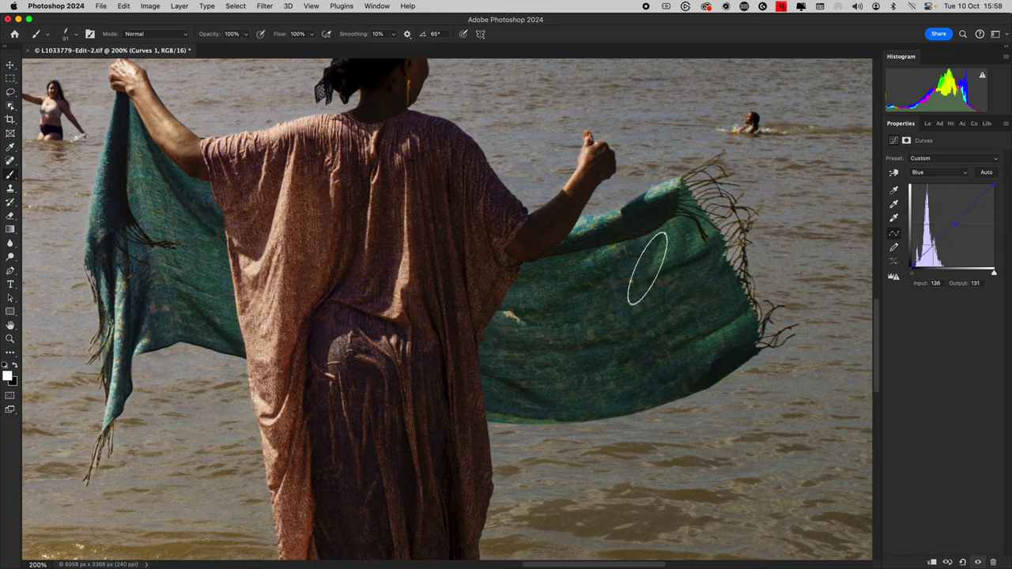
# Compare the whole photo with and without the Curves 1 layer to judge the shawl adjustment
pyautogui.doubleClick(9, 326)
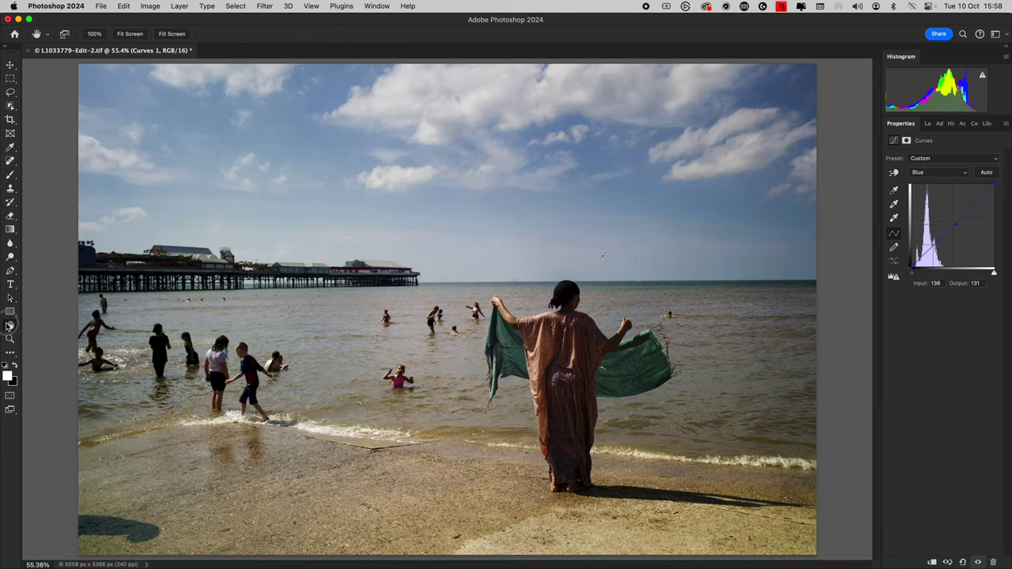
pyautogui.click(928, 124)
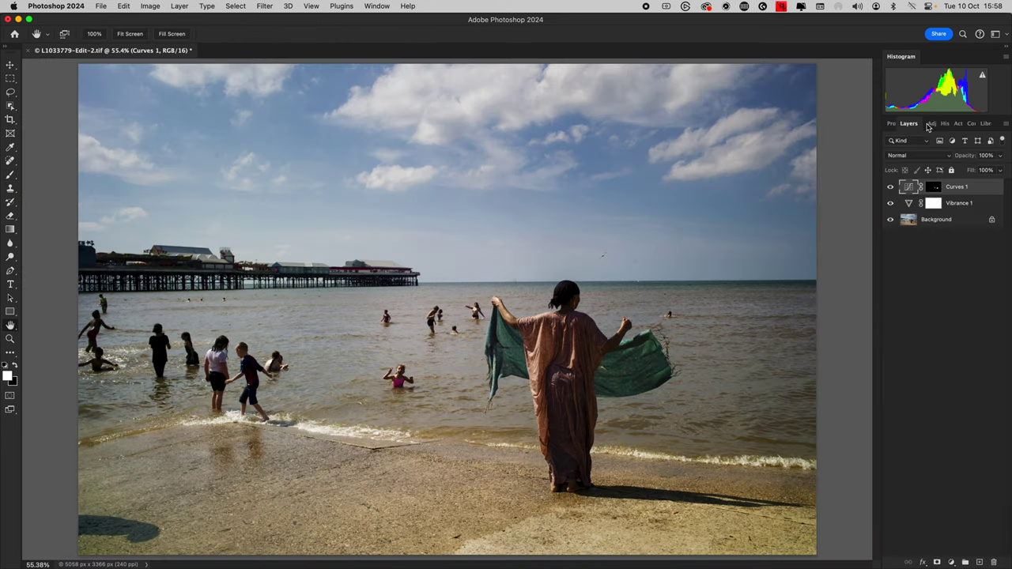
pyautogui.click(891, 188)
pyautogui.click(890, 189)
pyautogui.click(891, 188)
pyautogui.click(890, 189)
pyautogui.click(890, 188)
pyautogui.click(890, 188)
# Add a Curves adjustment layer above Curves 1 and lift its RGB shadows to output 42 at input 27 for the woman's head
pyautogui.click(11, 339)
pyautogui.click(583, 308)
pyautogui.moveTo(584, 309); pyautogui.dragTo(599, 295)
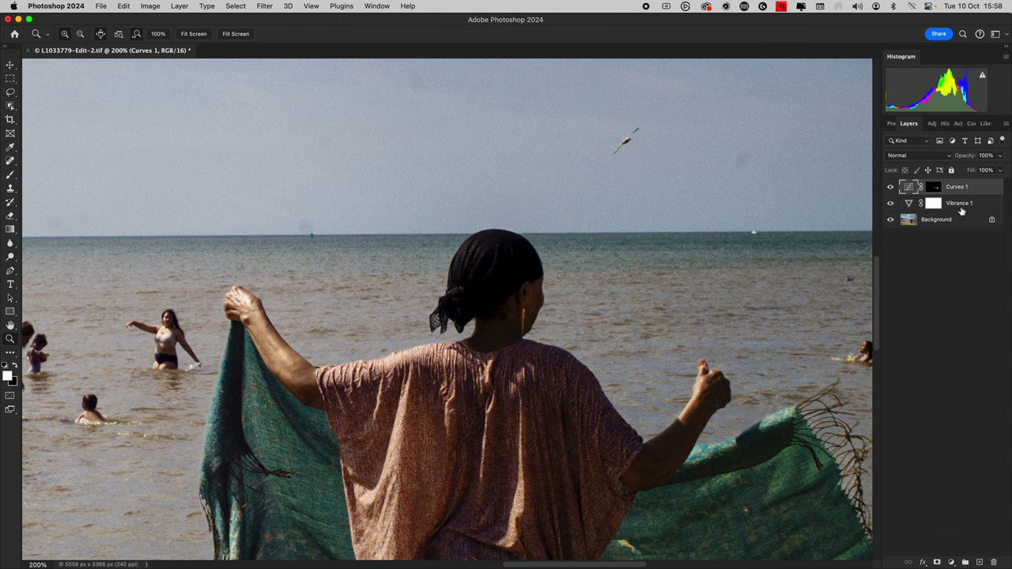
pyautogui.click(933, 125)
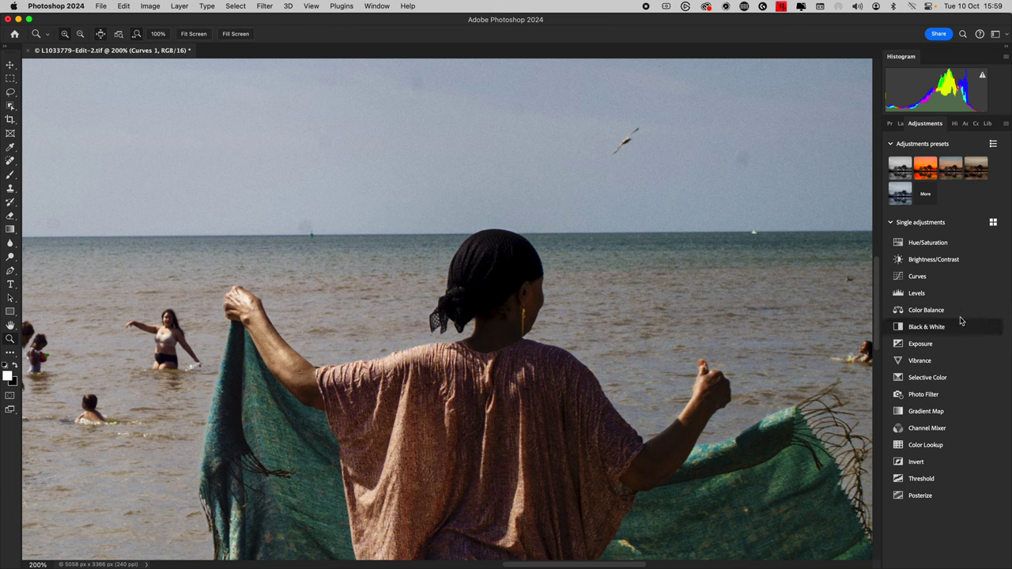
pyautogui.click(915, 277)
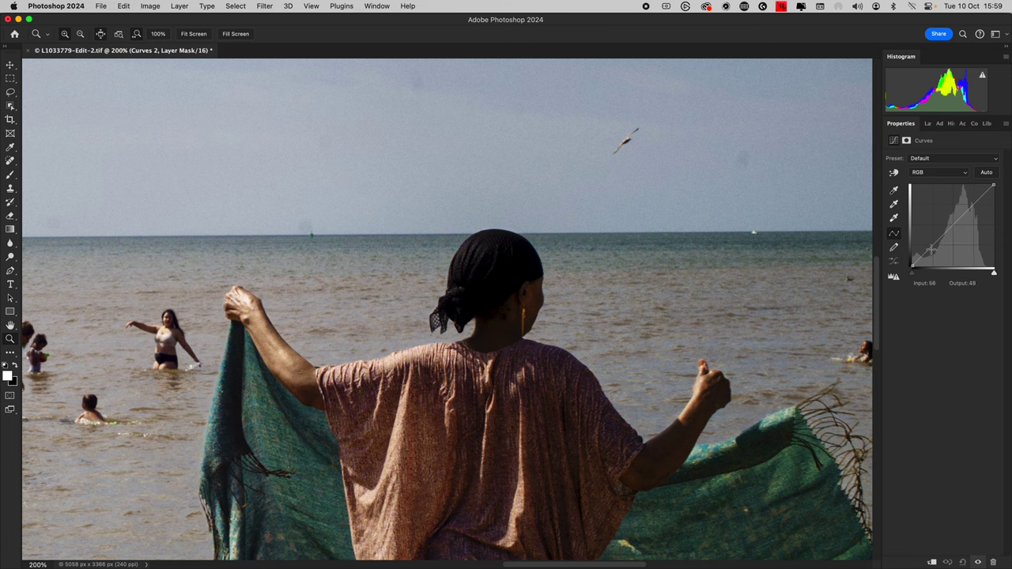
pyautogui.moveTo(930, 249); pyautogui.dragTo(921, 253)
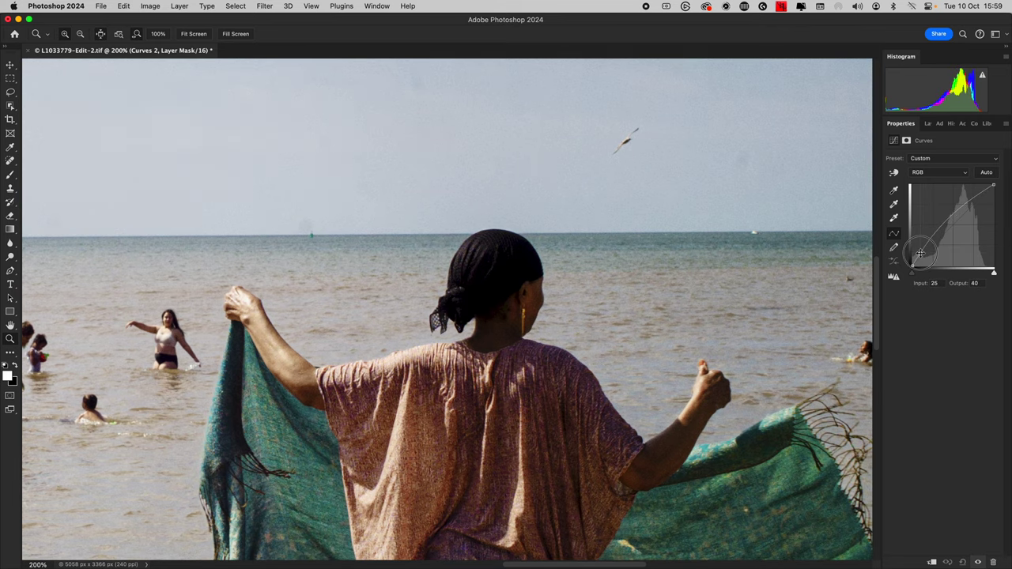
pyautogui.moveTo(921, 253); pyautogui.dragTo(921, 252)
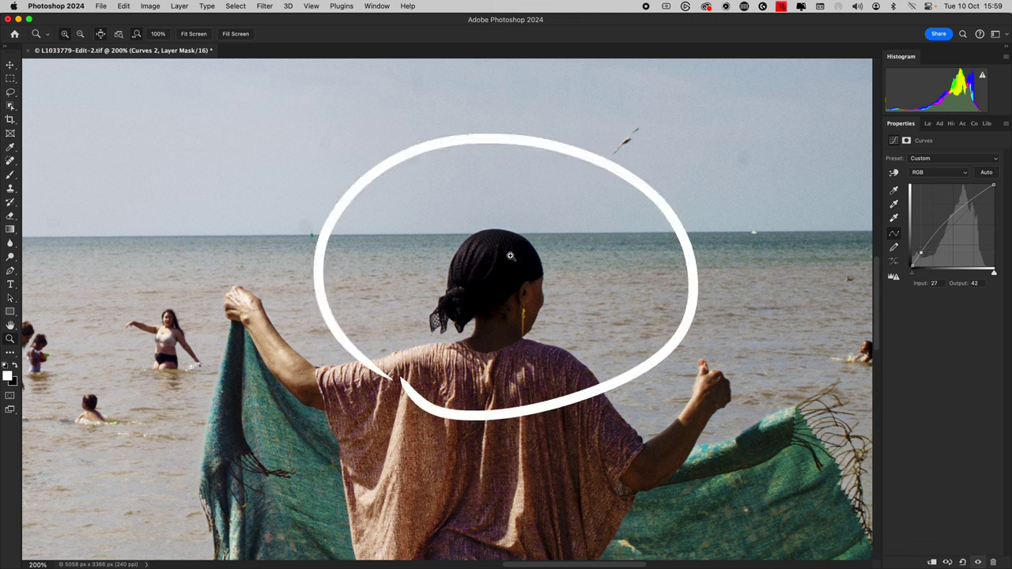
# Invert the Curves 2 mask to black, paint white beside the woman's face with the 91 px brush, and remove the spill over the sea with black
pyautogui.click(928, 124)
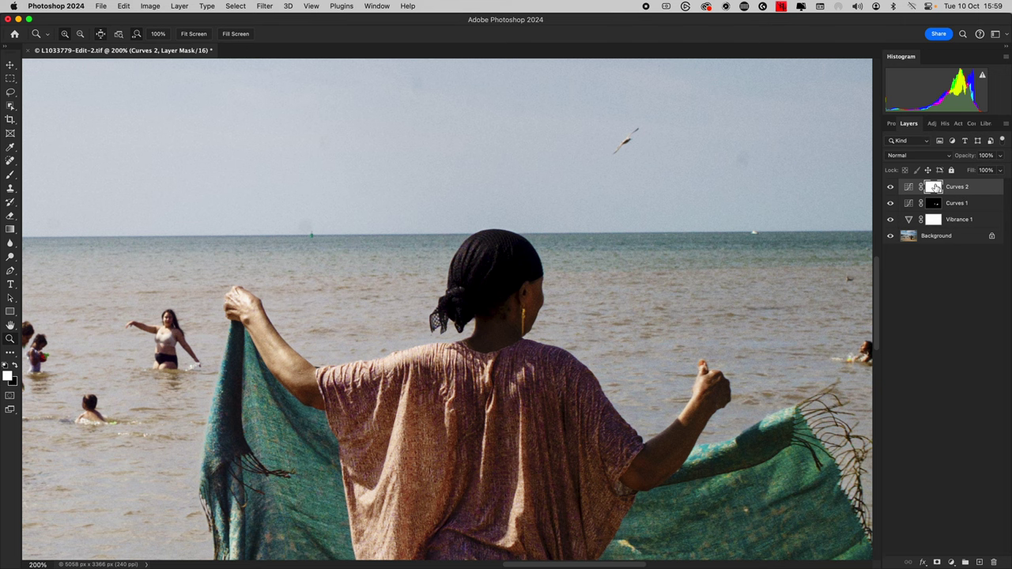
pyautogui.press('super+i')
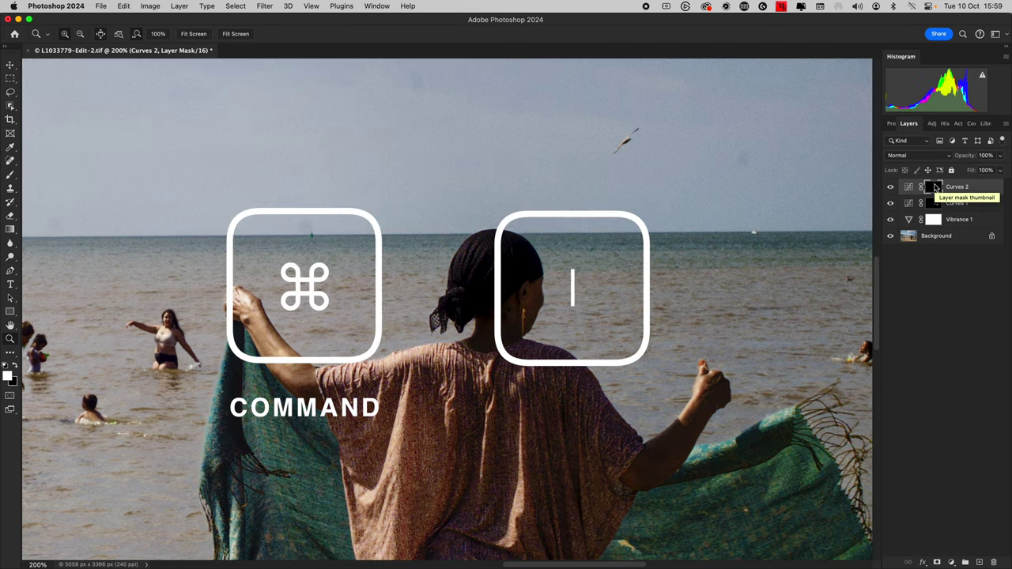
pyautogui.press('b')
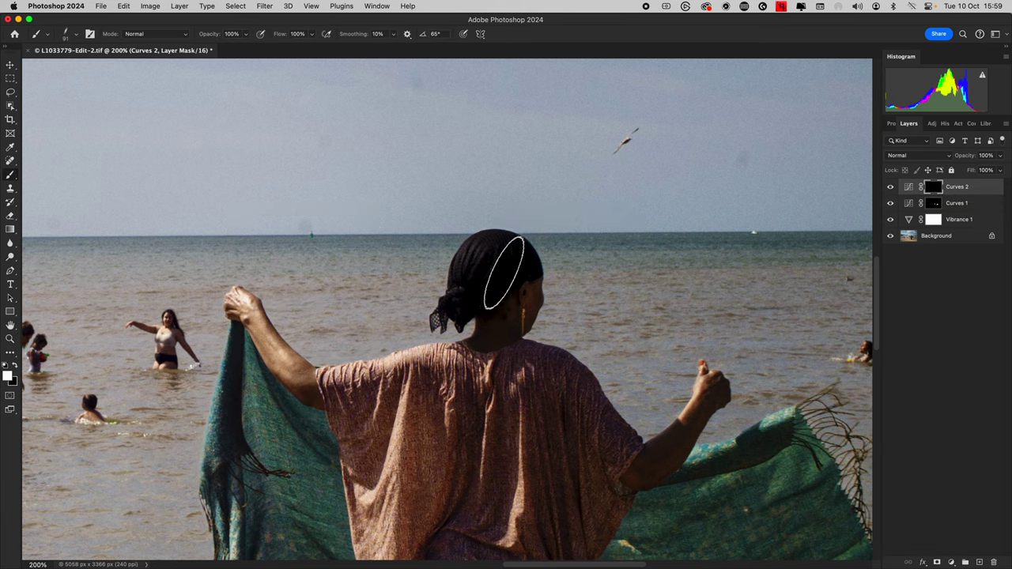
pyautogui.moveTo(546, 301); pyautogui.dragTo(595, 306)
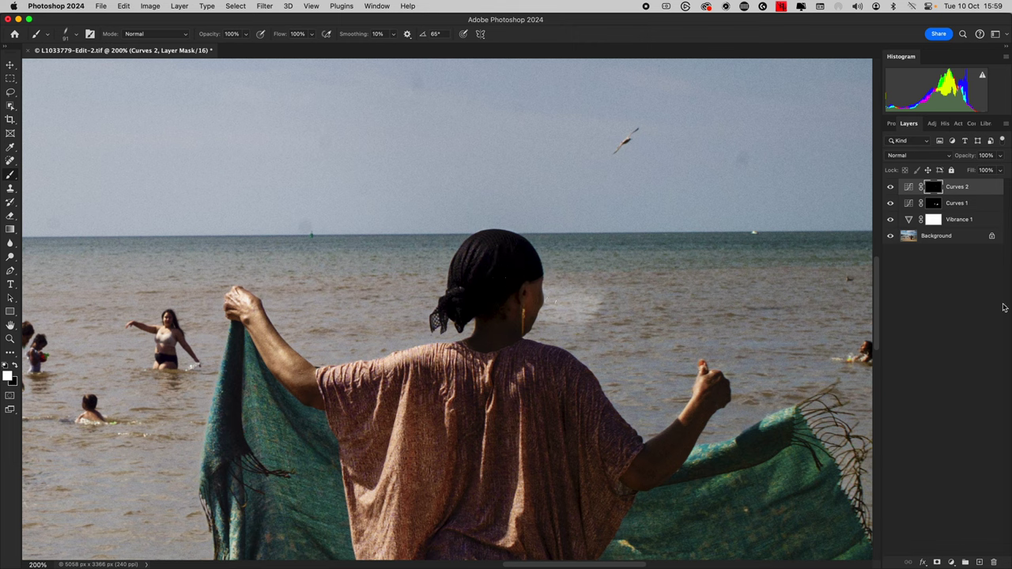
pyautogui.press('x')
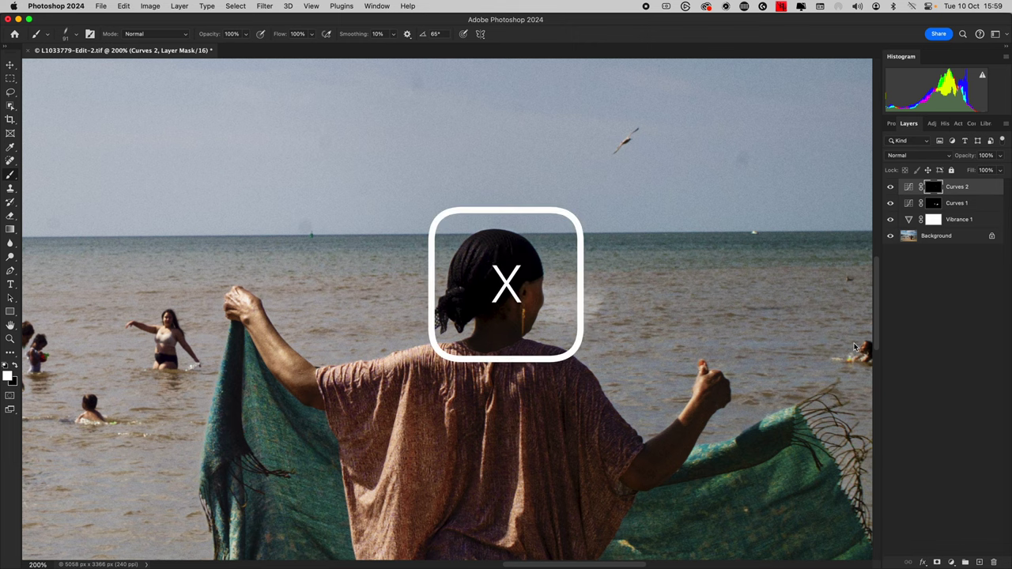
pyautogui.moveTo(592, 308); pyautogui.dragTo(518, 304)
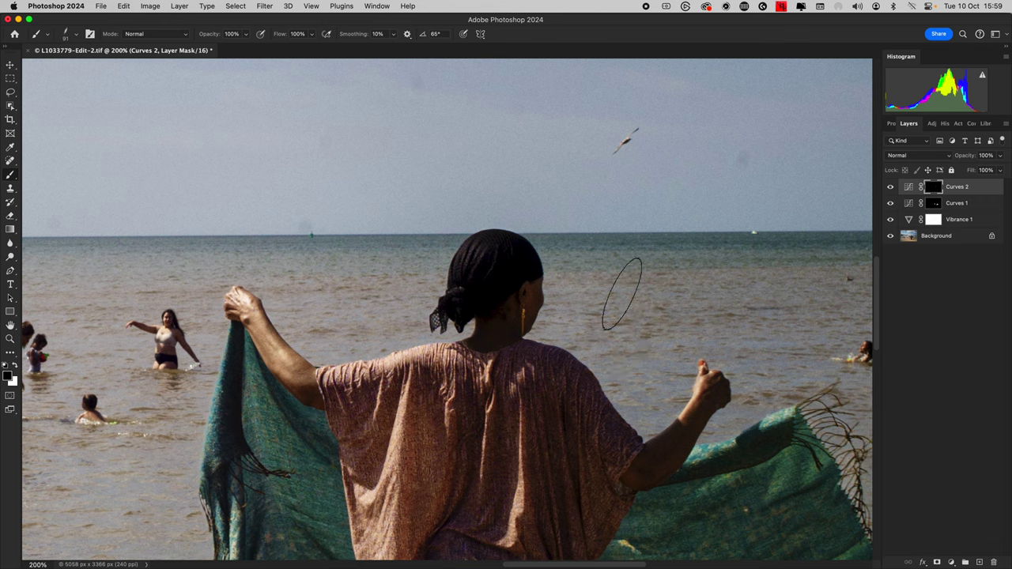
# Add a Vibrance adjustment layer above Curves 2 and set its Vibrance to -27
pyautogui.press('super+minus')
pyautogui.press('super+minus')
pyautogui.press('super+minus')
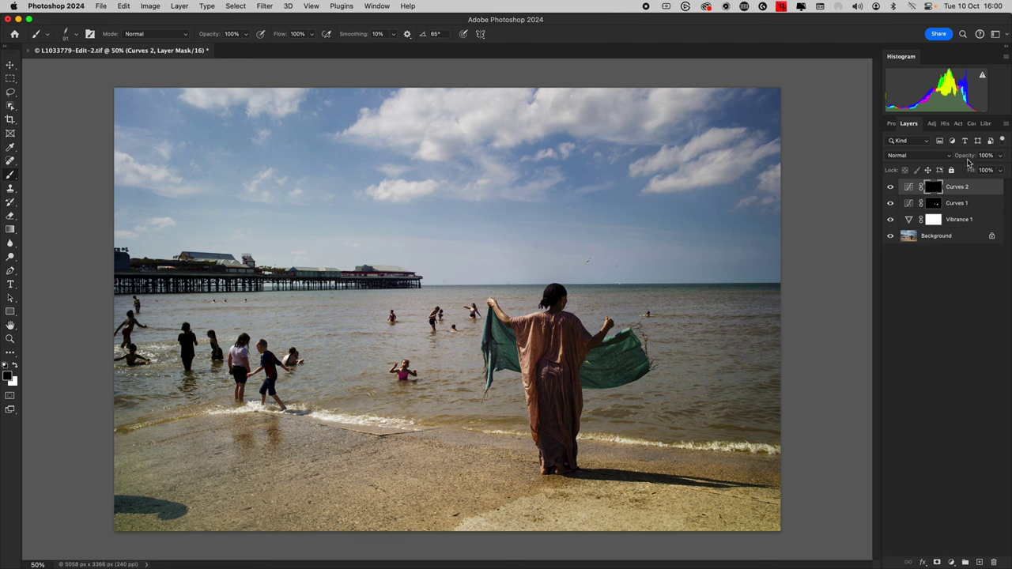
pyautogui.click(932, 124)
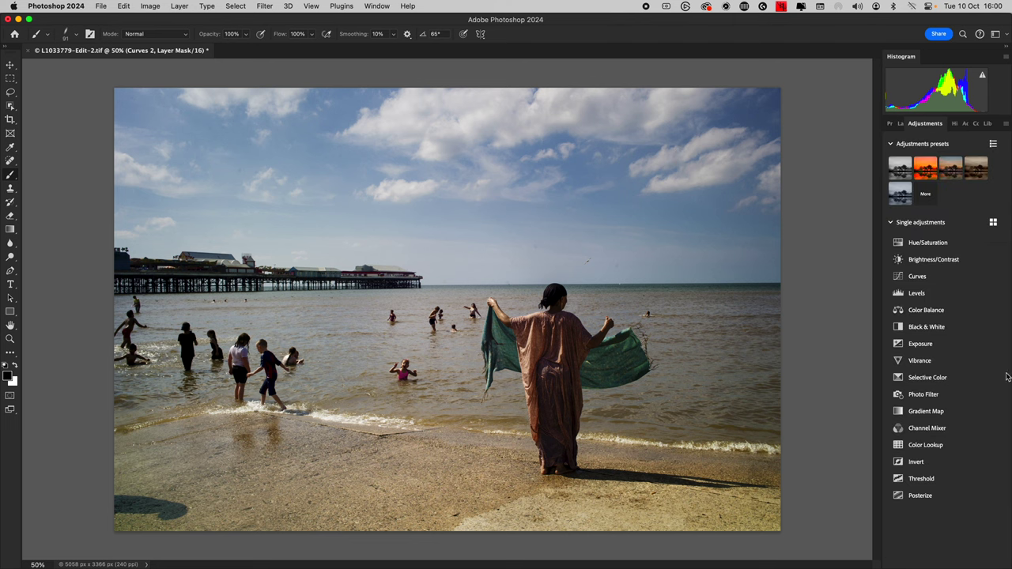
pyautogui.click(920, 360)
pyautogui.moveTo(943, 172); pyautogui.dragTo(930, 166)
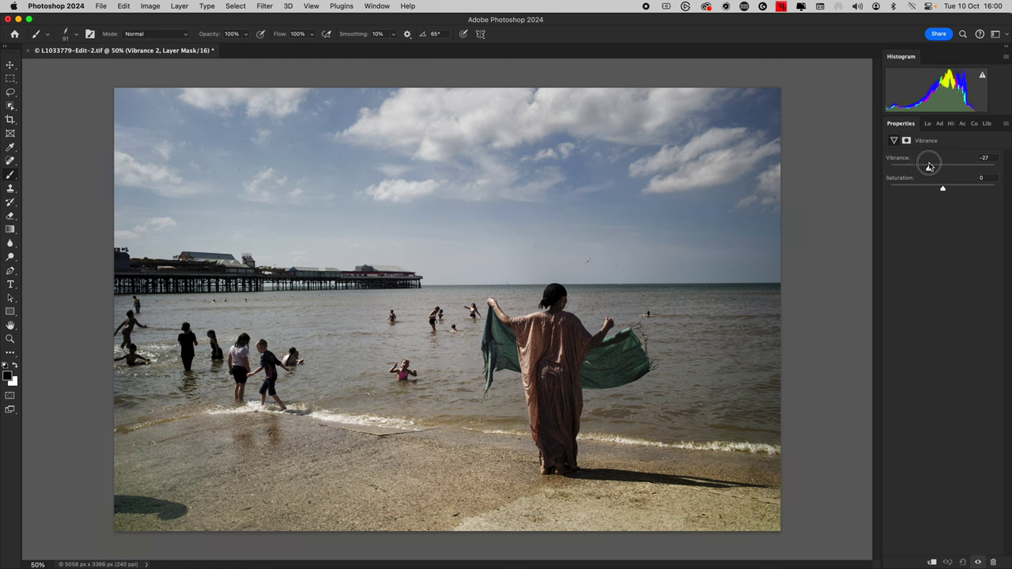
# Invert the Vibrance 2 mask to black and paint the upper sky into it in white with a 364 px soft brush
pyautogui.click(930, 126)
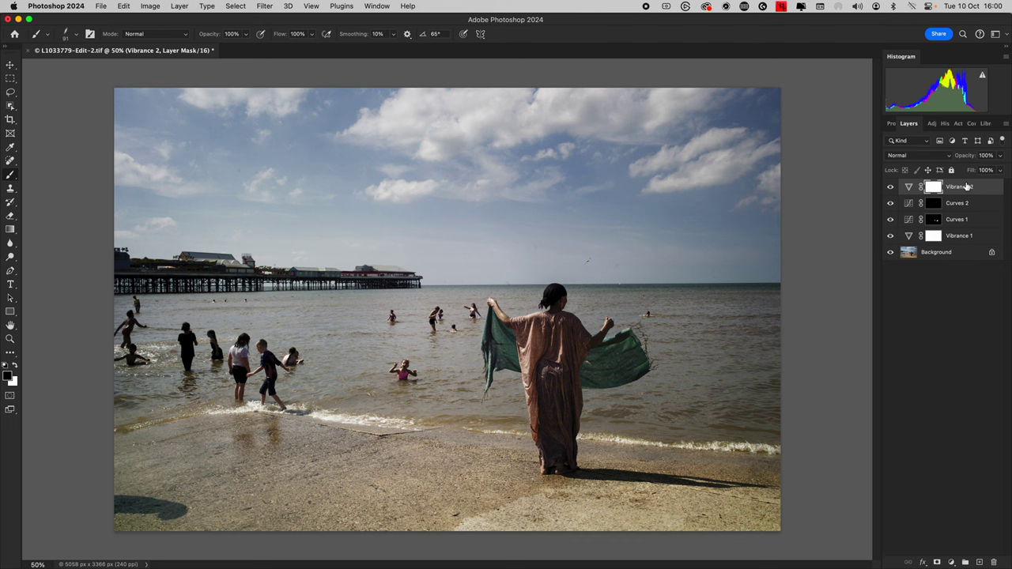
pyautogui.press('super+i')
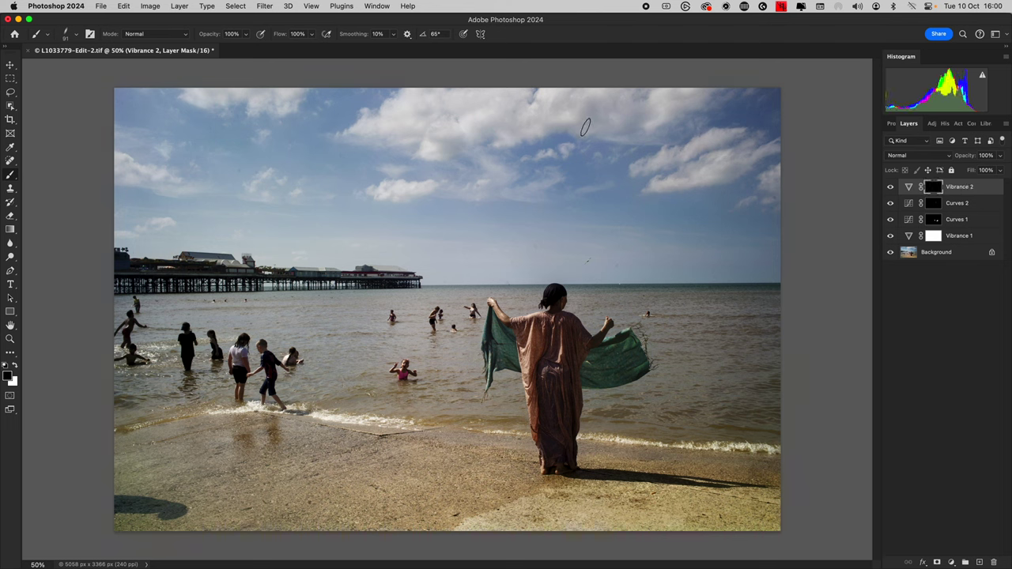
pyautogui.rightClick(595, 153)
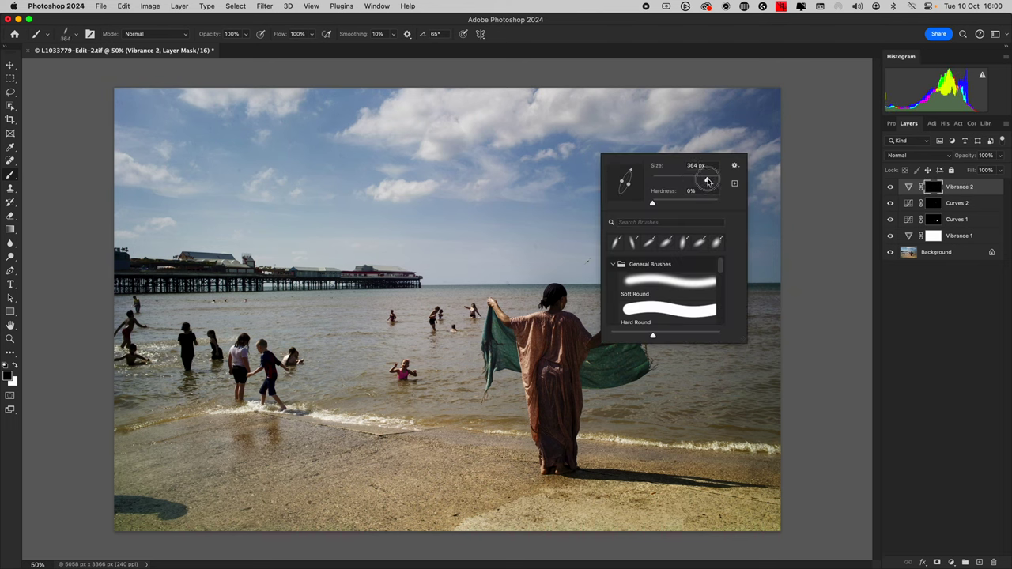
pyautogui.click(704, 111)
pyautogui.press('x')
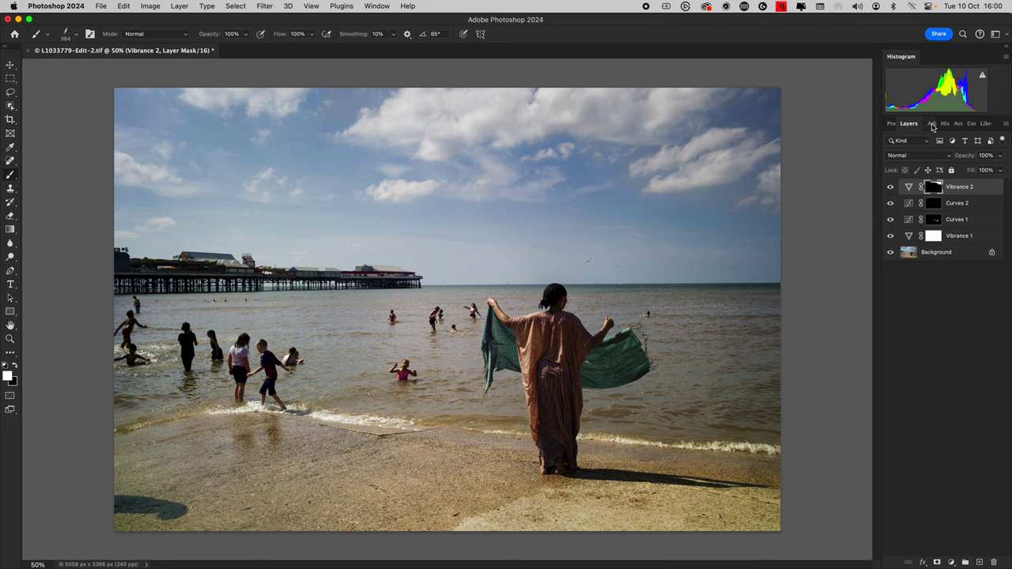
# Add a Curves adjustment layer above Vibrance 2, with RGB points at input 95, output 73 and input 179, output 167
pyautogui.click(933, 125)
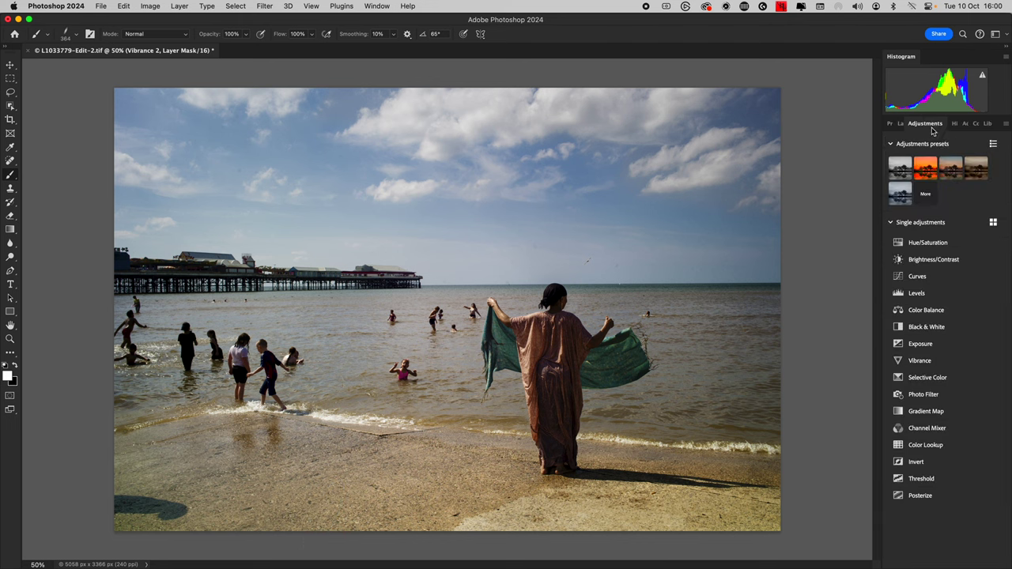
pyautogui.click(917, 276)
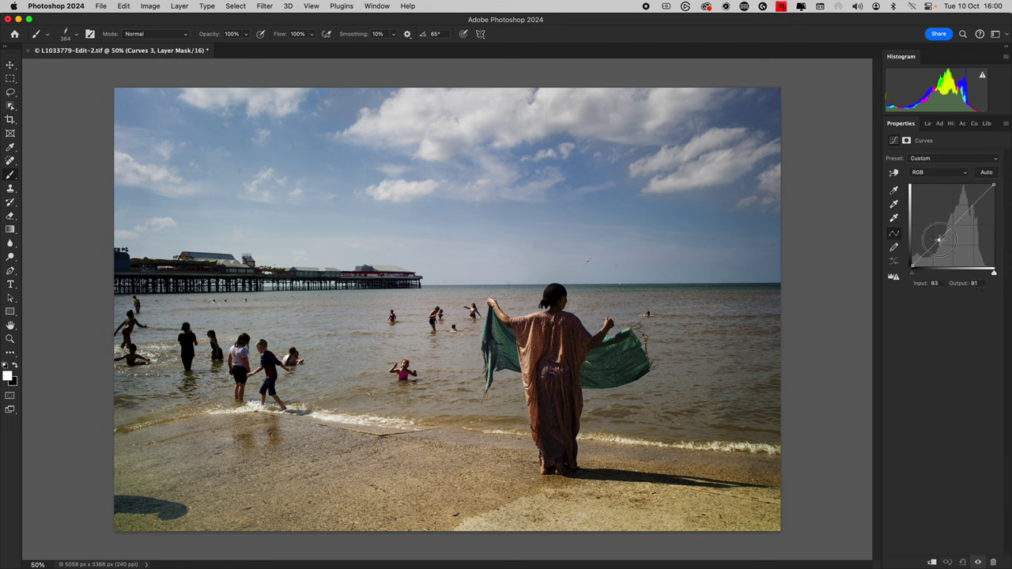
pyautogui.moveTo(939, 239); pyautogui.dragTo(944, 243)
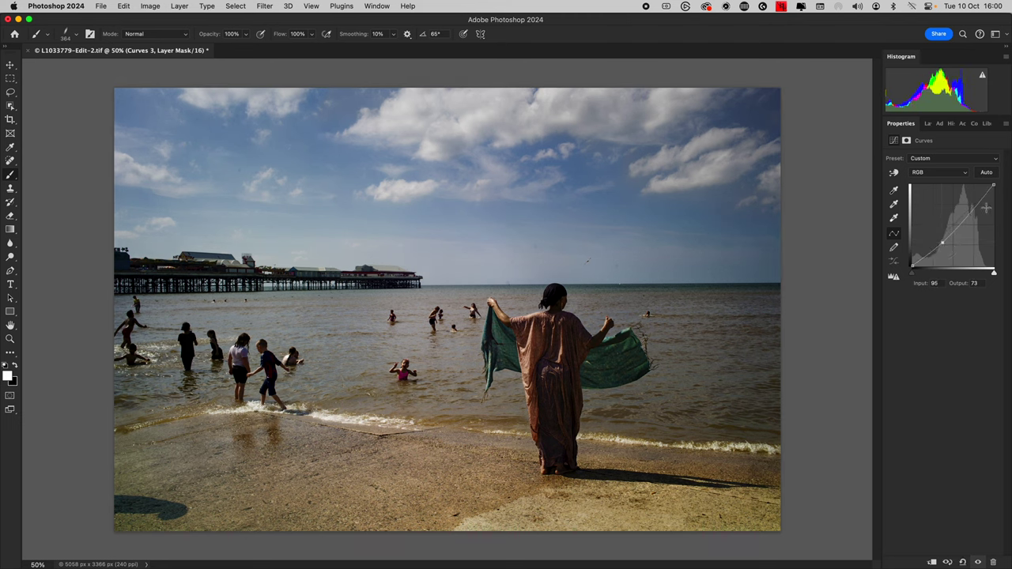
pyautogui.moveTo(971, 214); pyautogui.dragTo(970, 212)
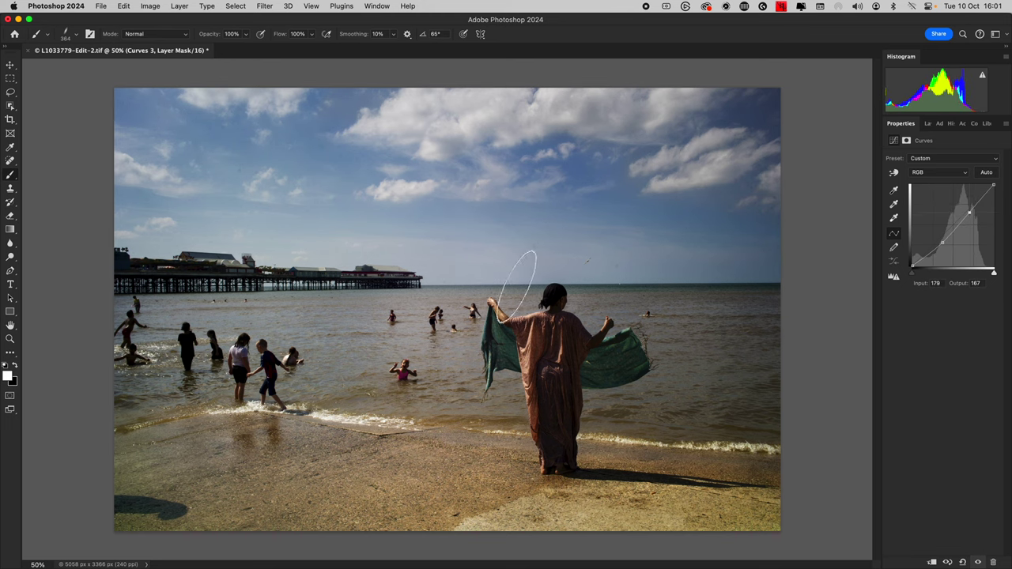
# Invert the Curves 3 mask to black and paint the foreground sand into it, turning the 364 px brush to 4° and refining at 137 px
pyautogui.click(935, 124)
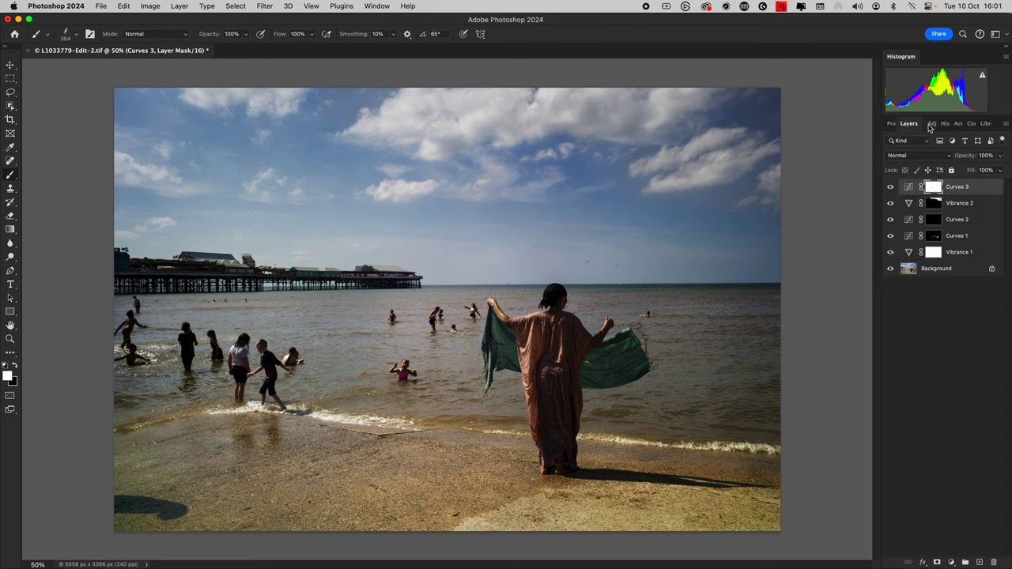
pyautogui.press('super+i')
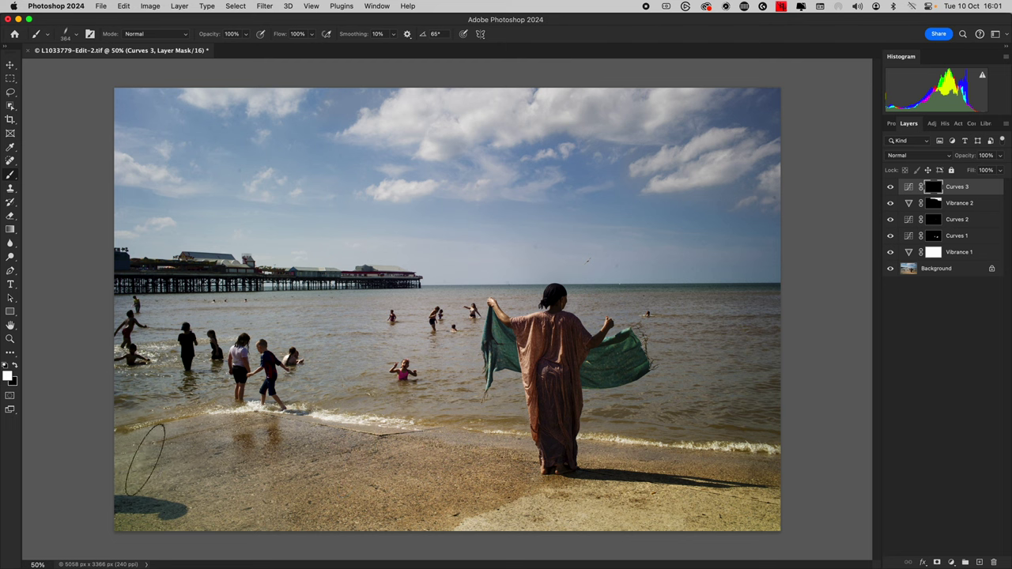
pyautogui.moveTo(185, 468)
pyautogui.mouseDown()
pyautogui.moveTo(261, 442)
pyautogui.moveTo(517, 461)
pyautogui.mouseUp()
pyautogui.rightClick(672, 426)
pyautogui.moveTo(671, 399); pyautogui.dragTo(678, 411)
pyautogui.click(615, 461)
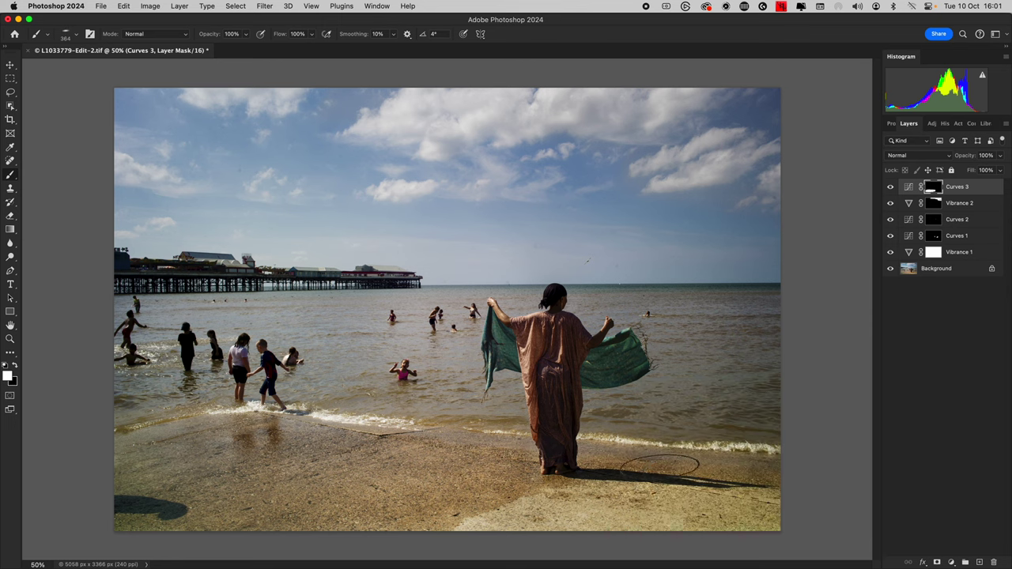
pyautogui.moveTo(694, 465); pyautogui.dragTo(495, 415)
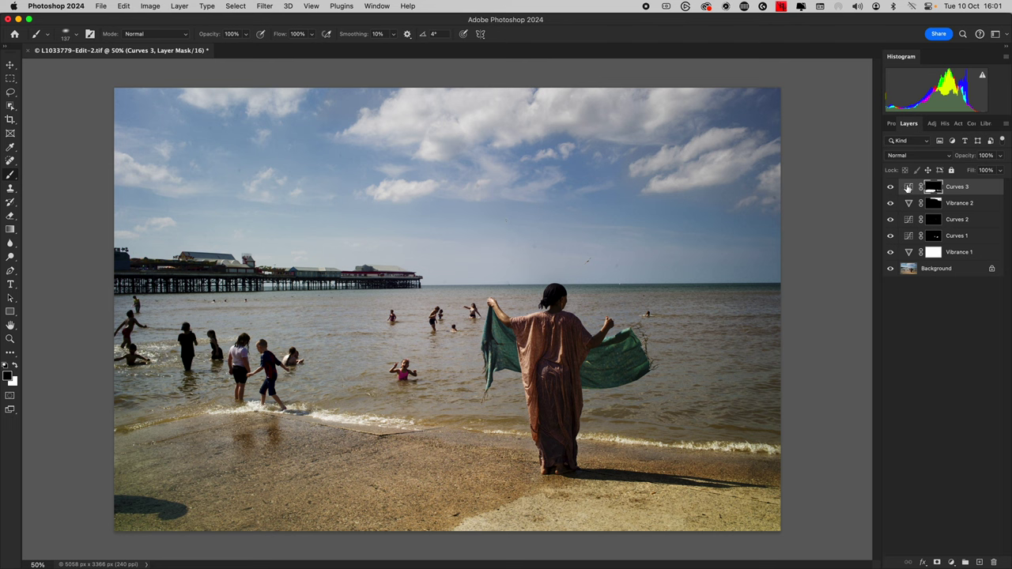
# Add a Curves adjustment layer above Curves 3 and raise its RGB midtones to output 135 at input 121
pyautogui.click(934, 126)
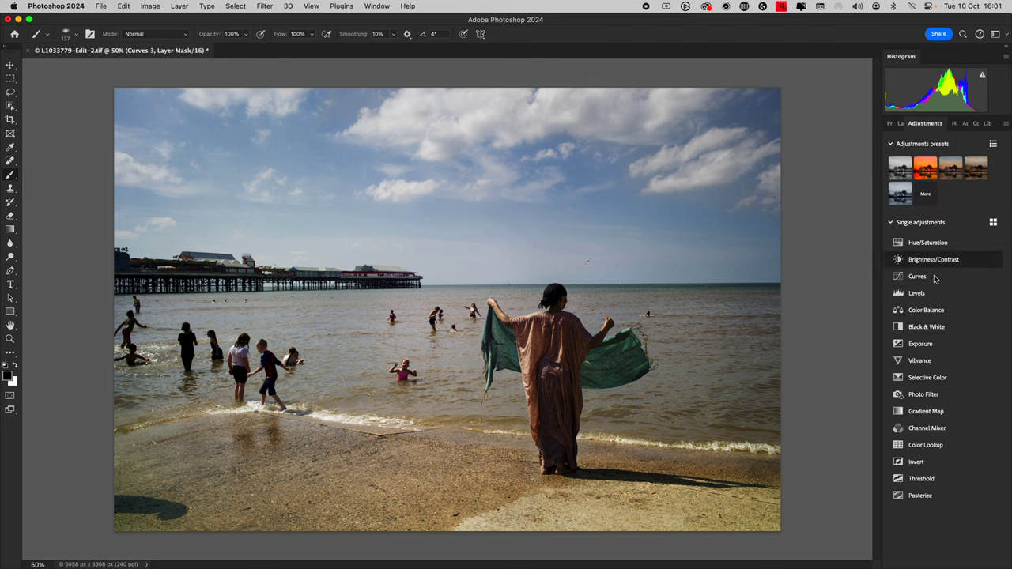
pyautogui.click(923, 282)
pyautogui.moveTo(953, 224); pyautogui.dragTo(951, 224)
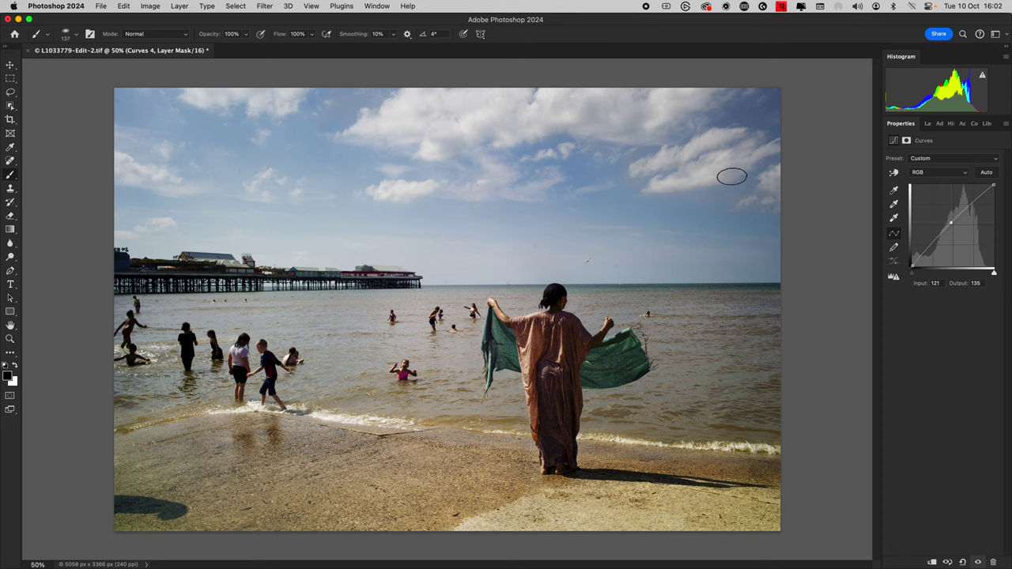
# Select the Background layer and heal the dust spots in the sky above the pier with a 60 px Spot Healing Brush
pyautogui.press('z')
pyautogui.click(316, 153)
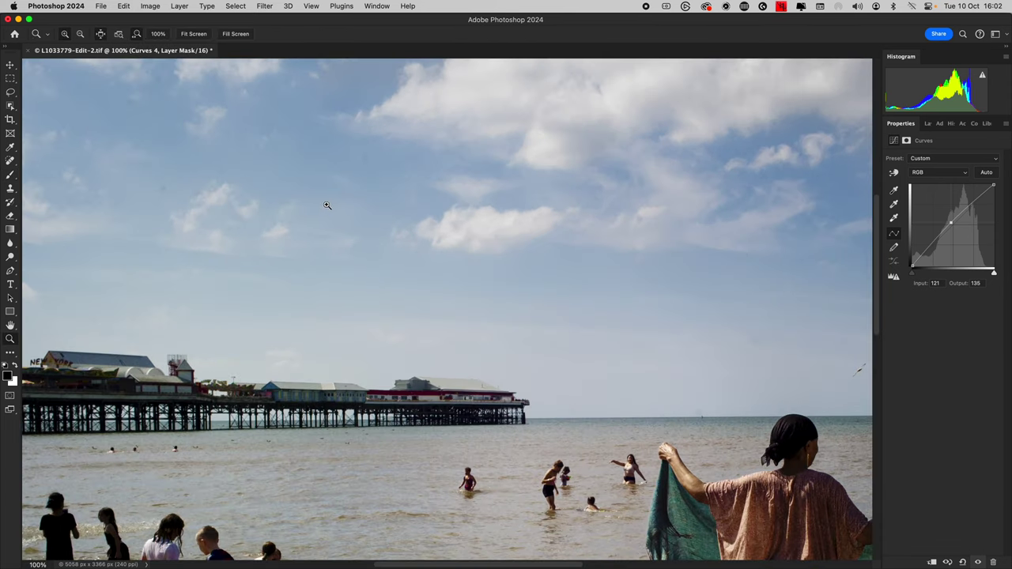
pyautogui.moveTo(327, 206); pyautogui.dragTo(766, 306)
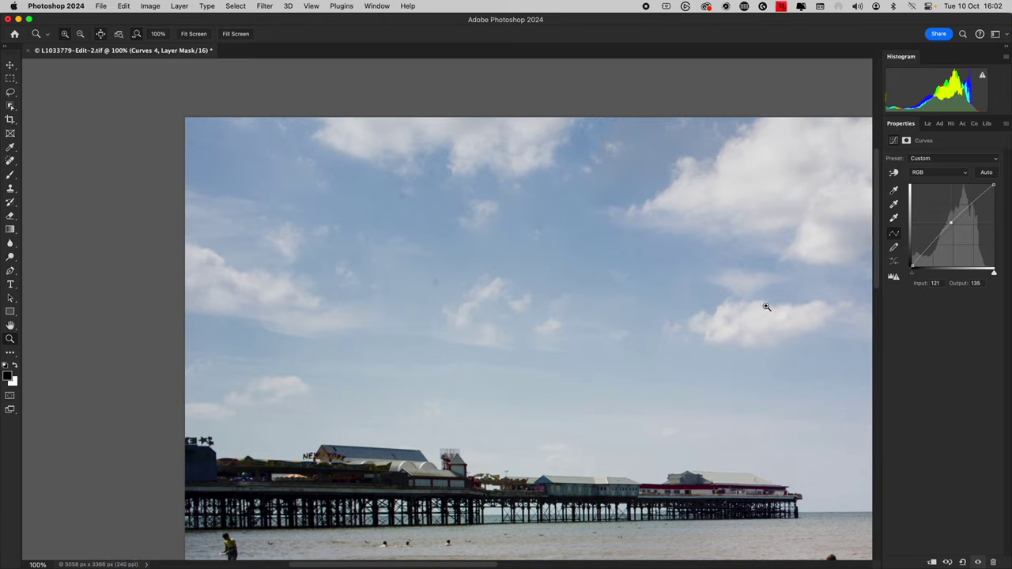
pyautogui.click(929, 125)
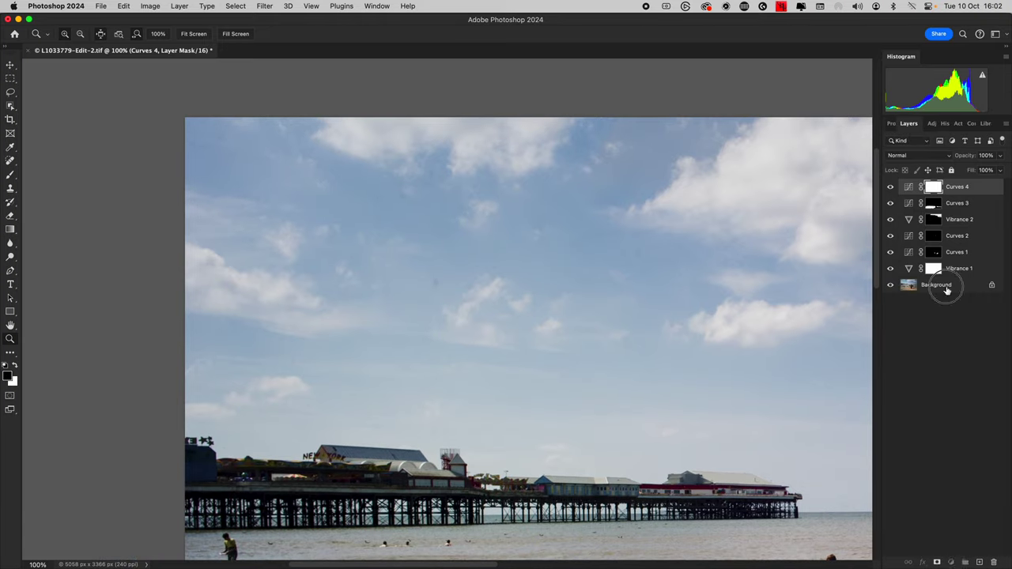
pyautogui.click(948, 286)
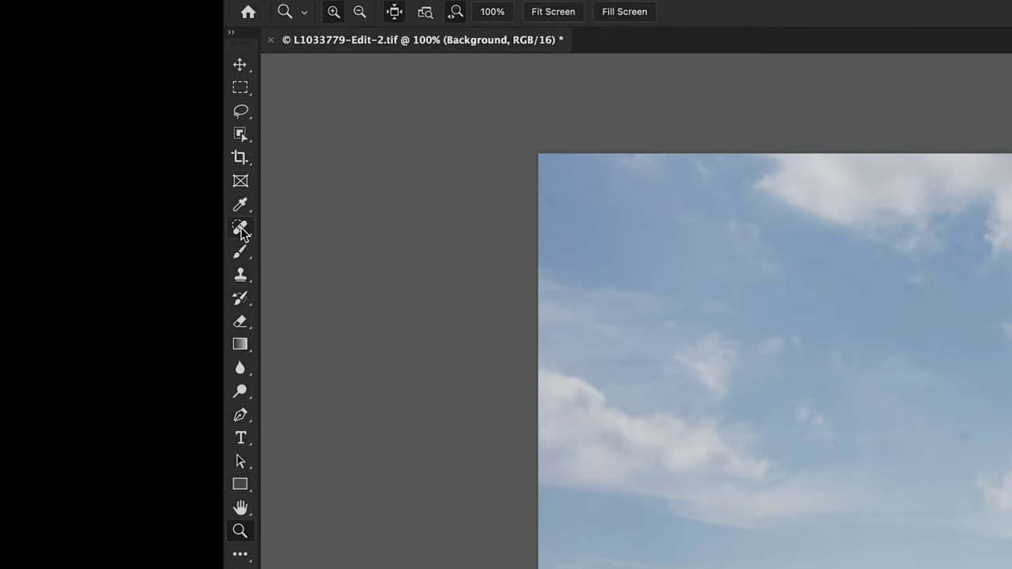
pyautogui.press('j')
pyautogui.rightClick(1009, 399)
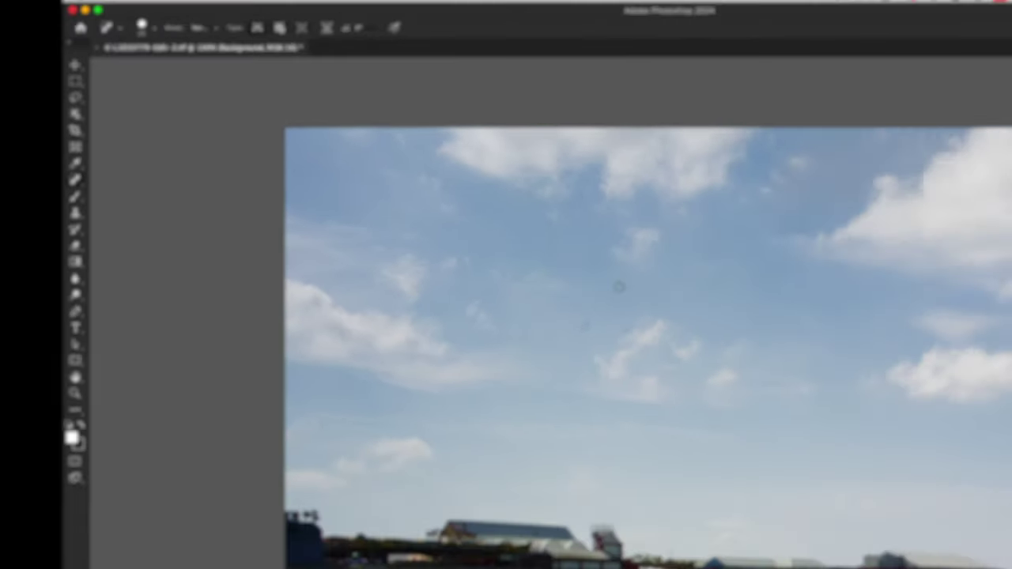
pyautogui.click(438, 285)
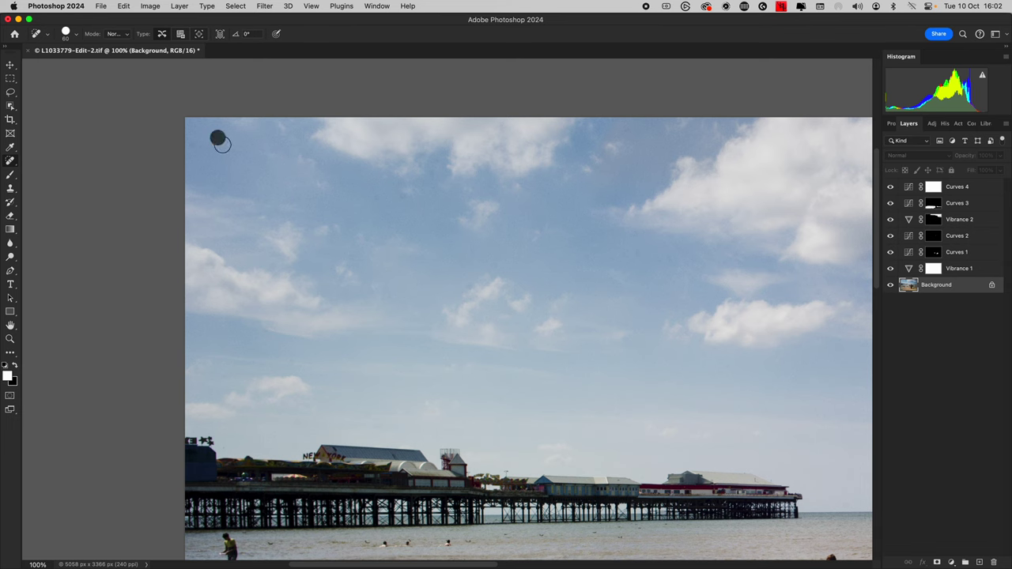
# Inspect the sky from its upper-right corner down to the horizon at 200% for remaining dust spots
pyautogui.hscroll(15, 453, 388)
pyautogui.scroll(-2, 453, 388)
pyautogui.scroll(3, 609, 358)
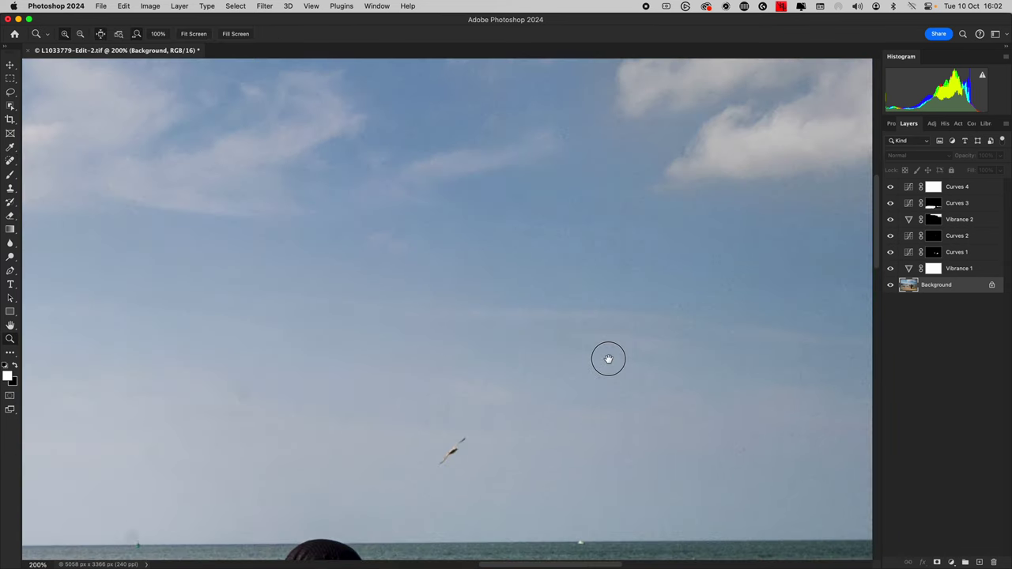
pyautogui.scroll(3, 636, 234)
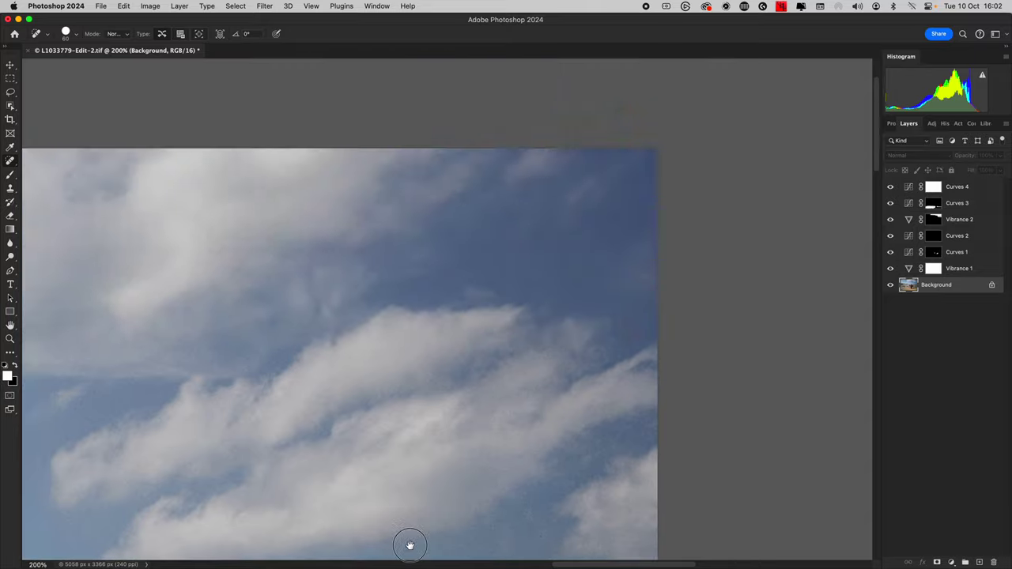
pyautogui.hscroll(-5, 409, 543)
pyautogui.scroll(-10, 531, 345)
pyautogui.hscroll(-5, 214, 420)
pyautogui.scroll(-2, 215, 420)
# Clean up remaining dust spots across the sky at 200% with a 35 px, 100% hardness Spot Healing Brush
pyautogui.rightClick(588, 378)
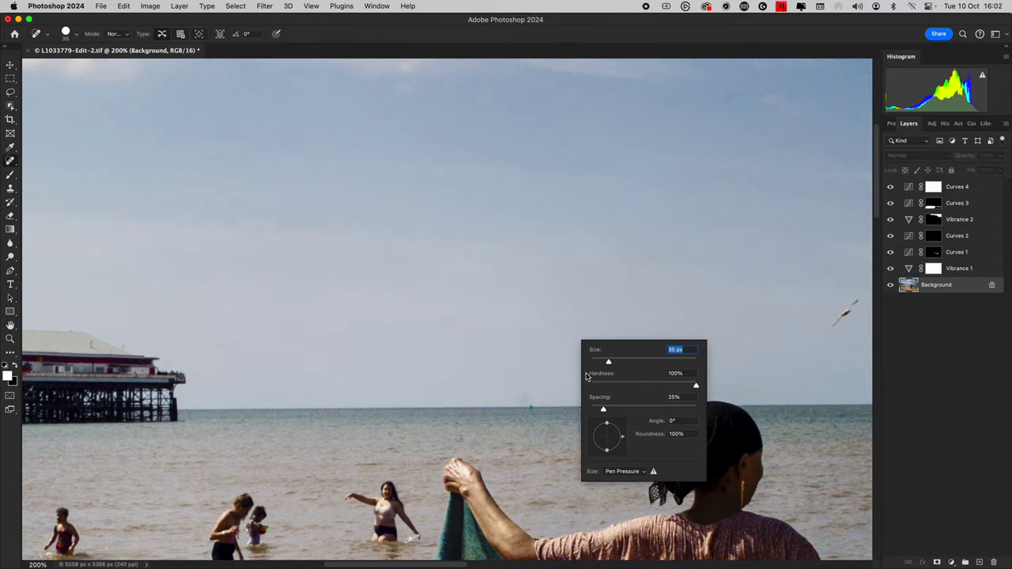
pyautogui.press('Escape')
pyautogui.hscroll(-15, 560, 280)
pyautogui.scroll(5, 561, 280)
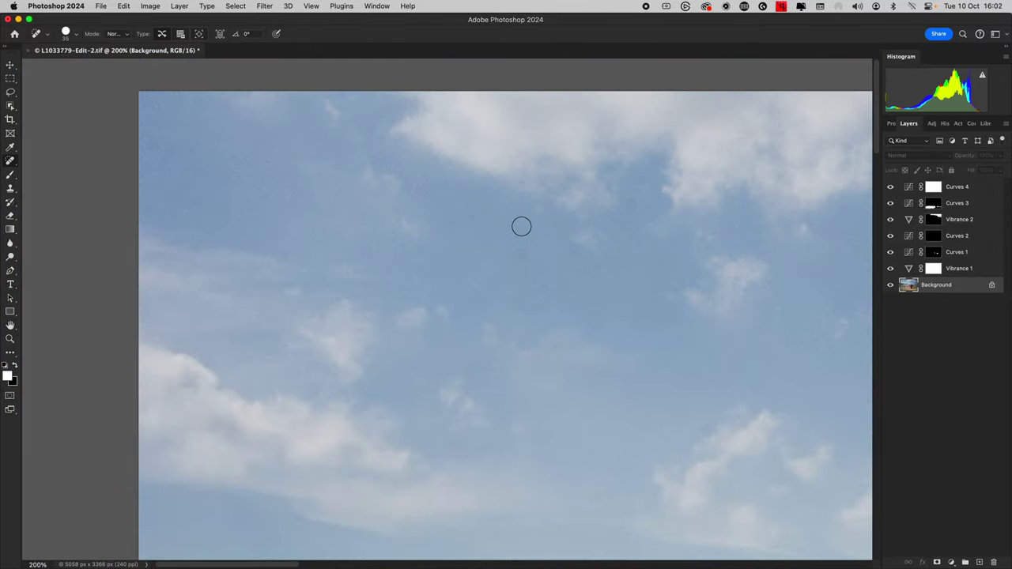
pyautogui.hscroll(5, 521, 227)
pyautogui.scroll(-10, 466, 232)
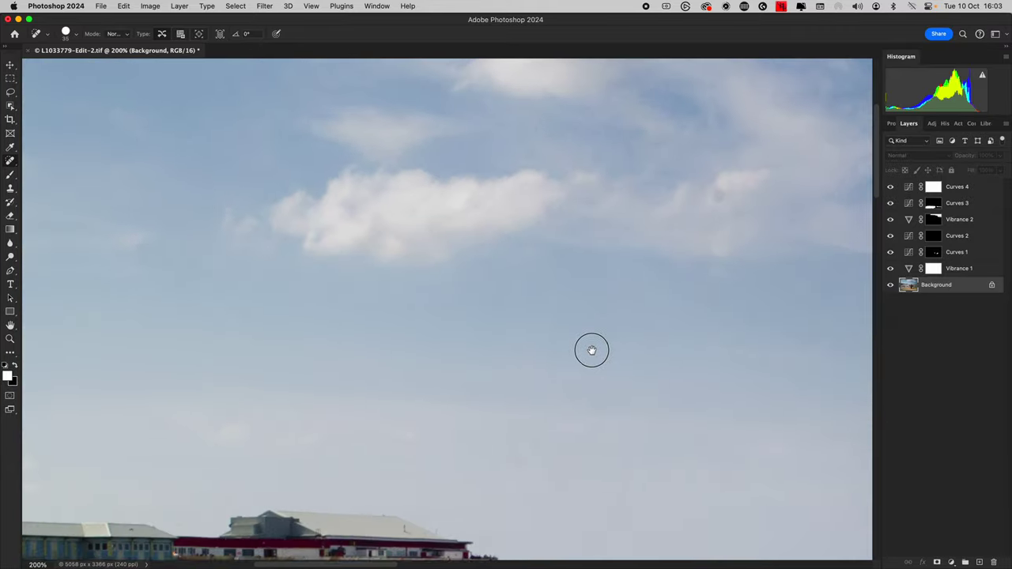
pyautogui.hscroll(10, 577, 335)
pyautogui.scroll(-3, 577, 336)
pyautogui.hscroll(5, 522, 300)
pyautogui.scroll(5, 565, 391)
pyautogui.hscroll(-10, 565, 391)
pyautogui.scroll(-5, 246, 341)
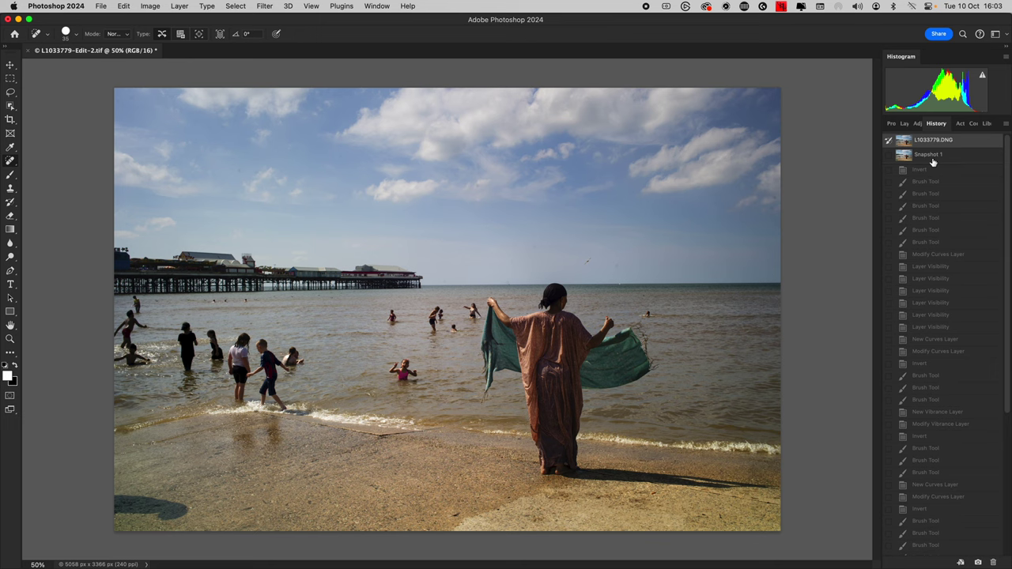
# Display the Snapshot 1 history state to compare it with the original L1033779.DNG state
pyautogui.click(932, 158)
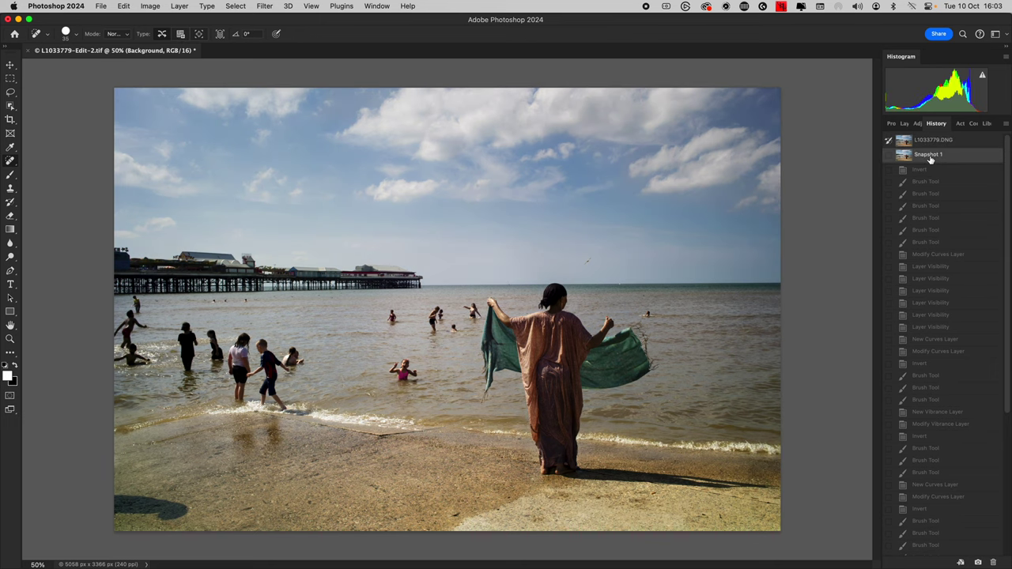